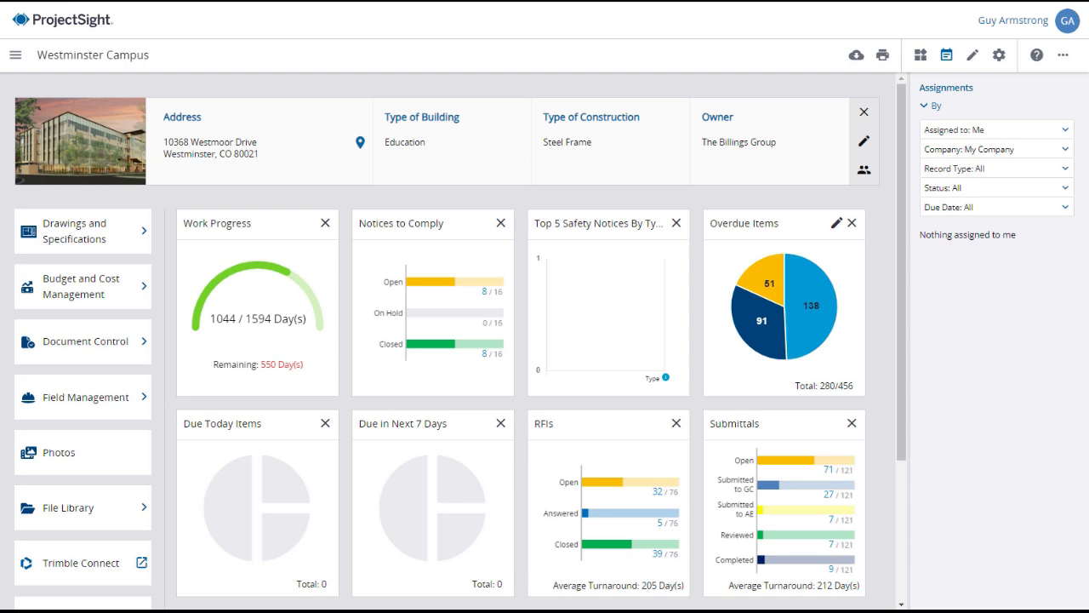
Step: Open Cost Forecasts under Budget and Cost Management and look through the Budget, Contract and Project groups
left_click(72, 295)
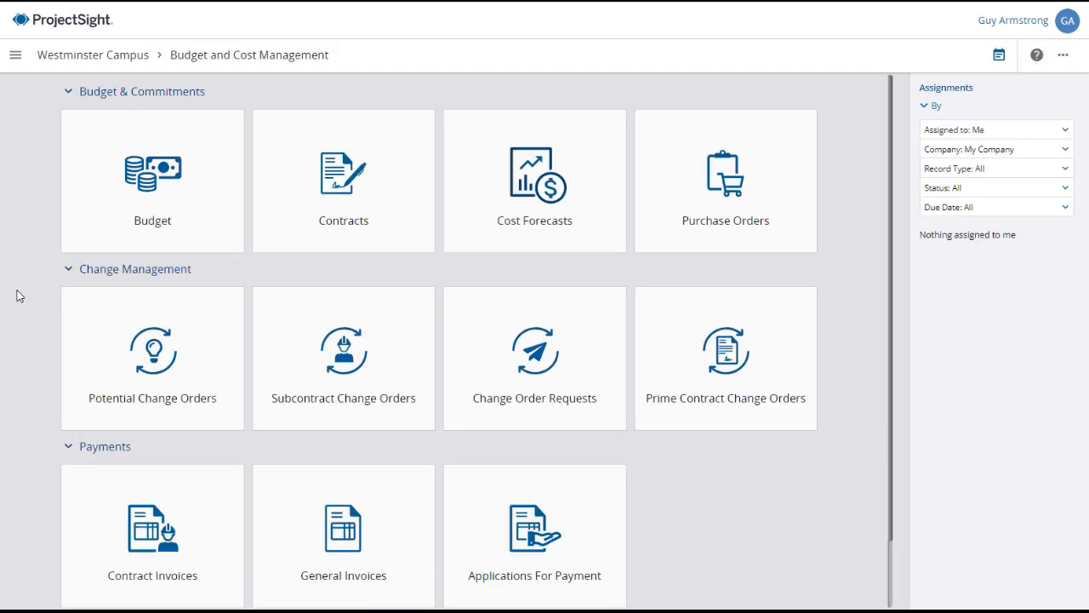
left_click(532, 236)
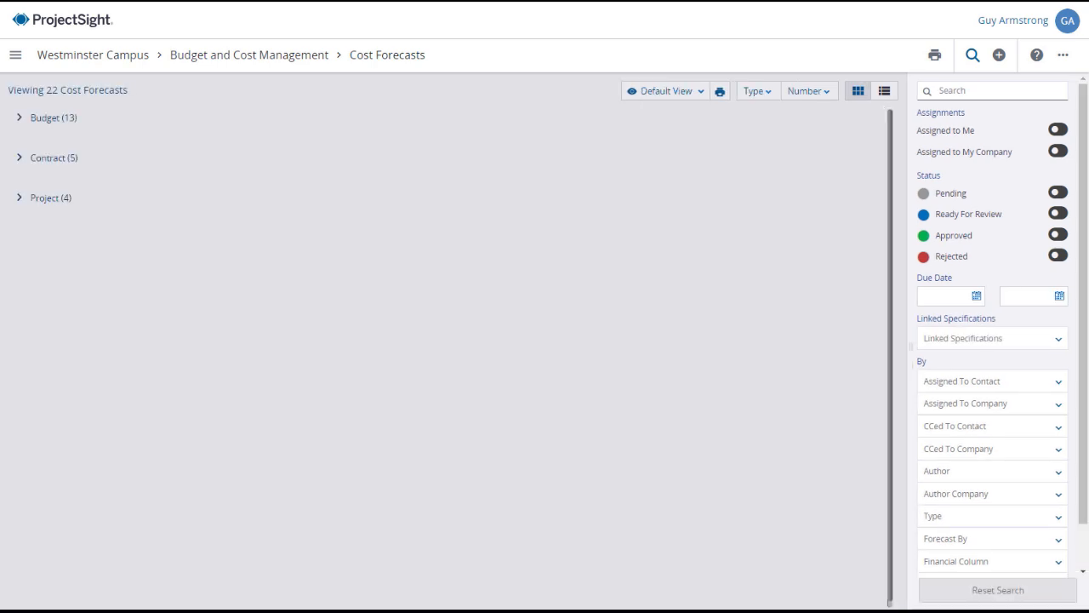
left_click(18, 120)
left_click(18, 119)
left_click(16, 161)
left_click(16, 162)
left_click(23, 202)
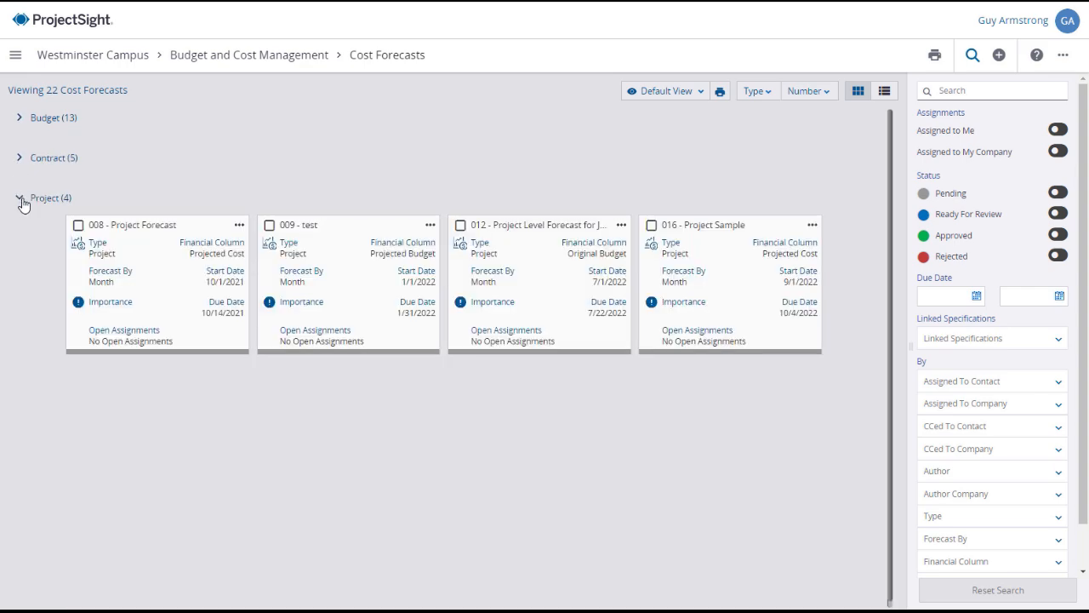
left_click(23, 204)
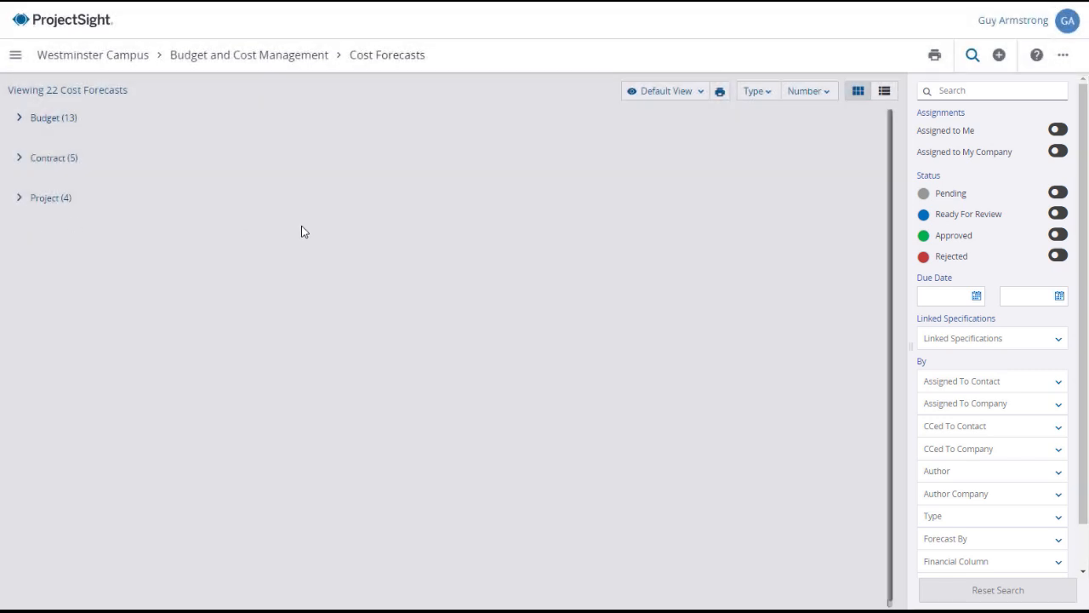
Step: Examine the grouping, sorting and saved view options available for the cost forecast list
left_click(771, 93)
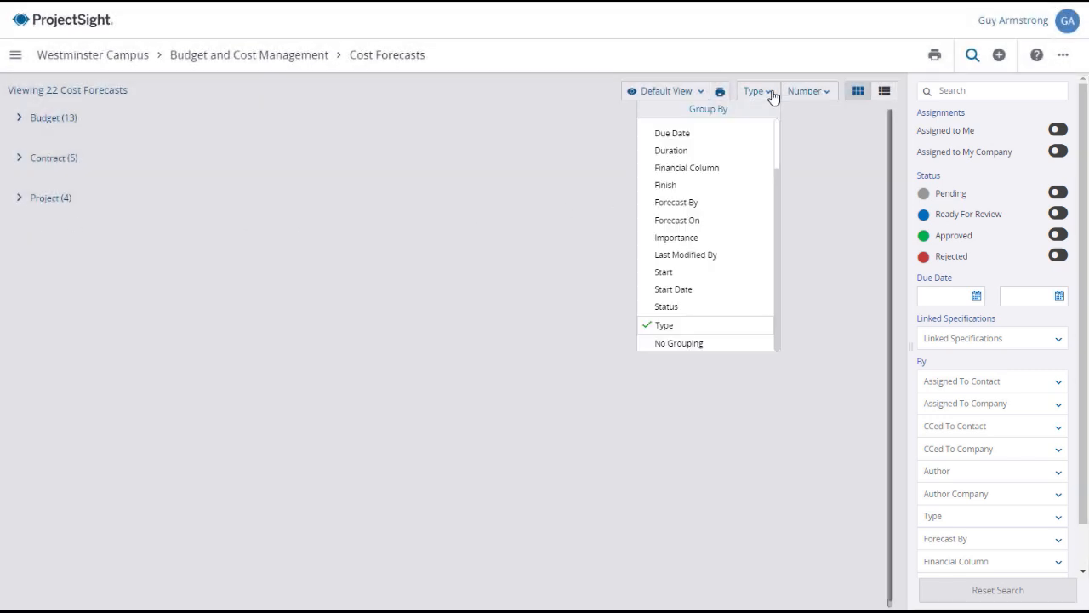
left_click(827, 93)
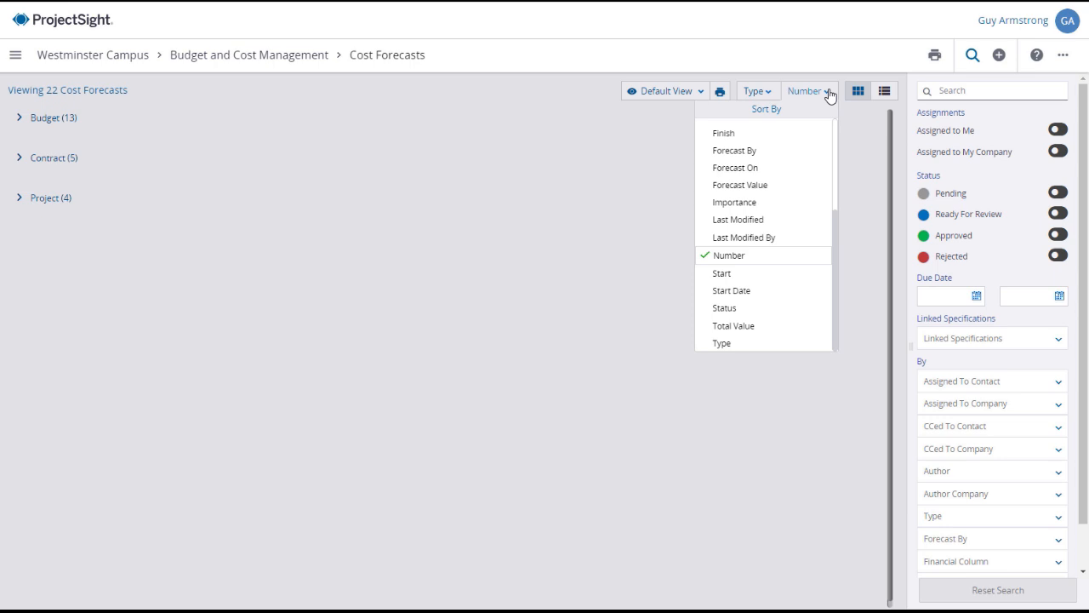
left_click(698, 95)
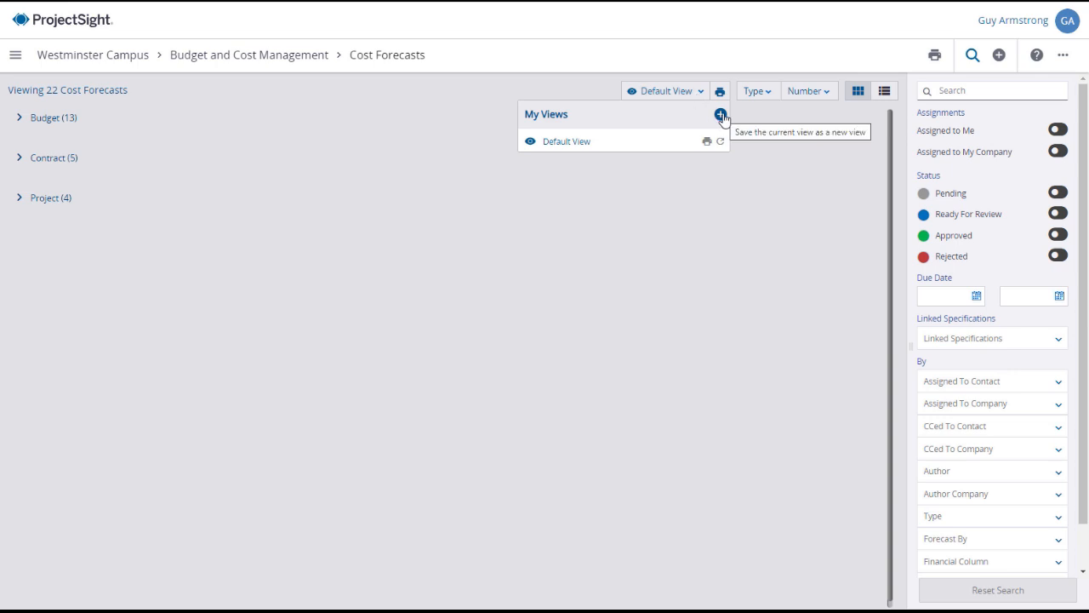
left_click(771, 161)
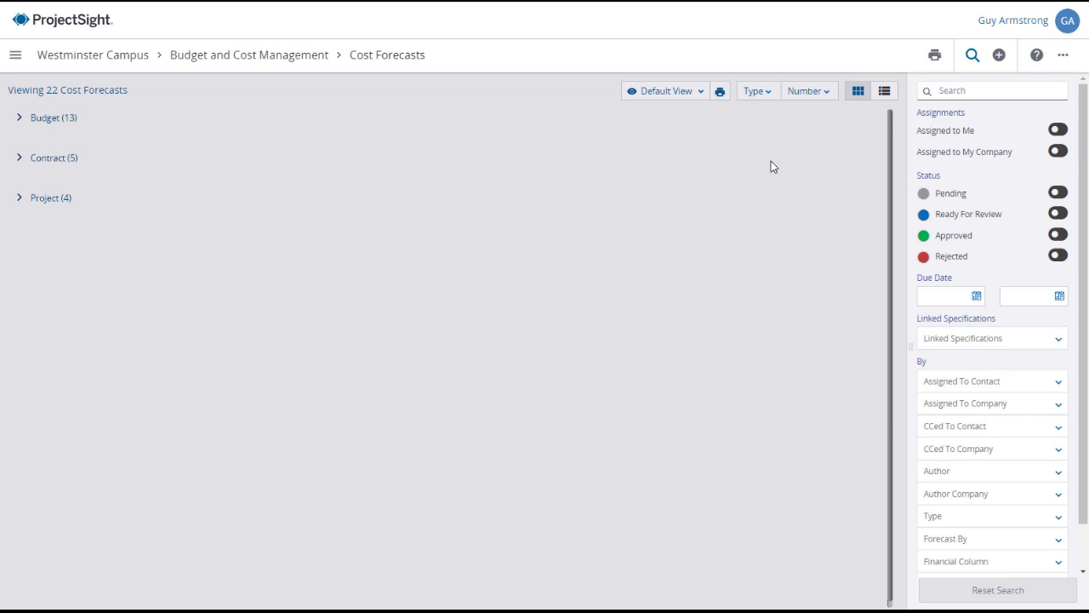
Step: Open contract forecast 007 and examine the start date, finish date and allocation options of the Construction Documents item
left_click(20, 162)
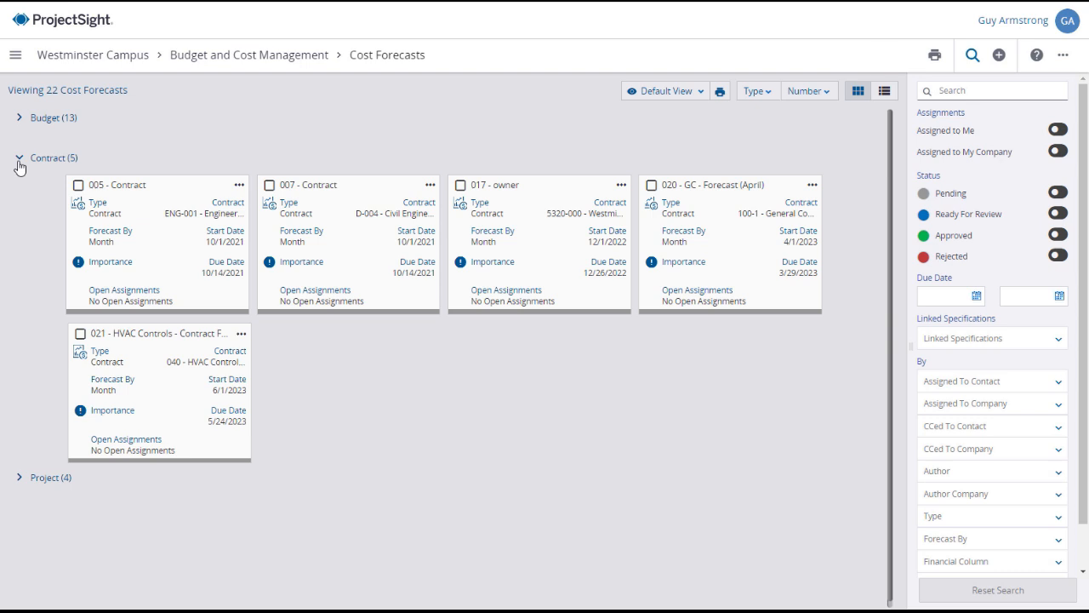
left_click(349, 244)
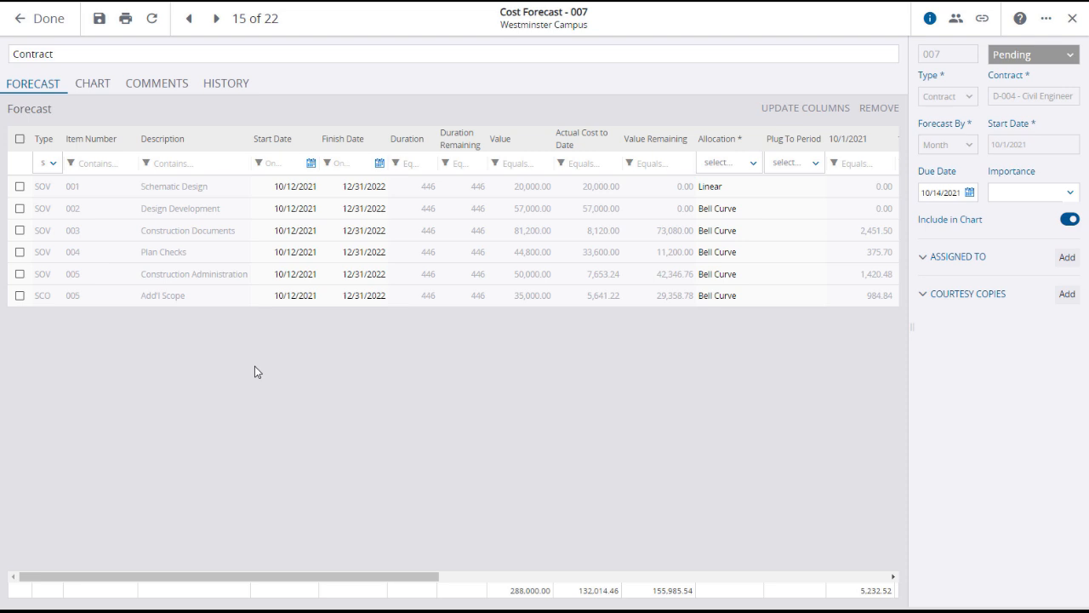
left_click(310, 236)
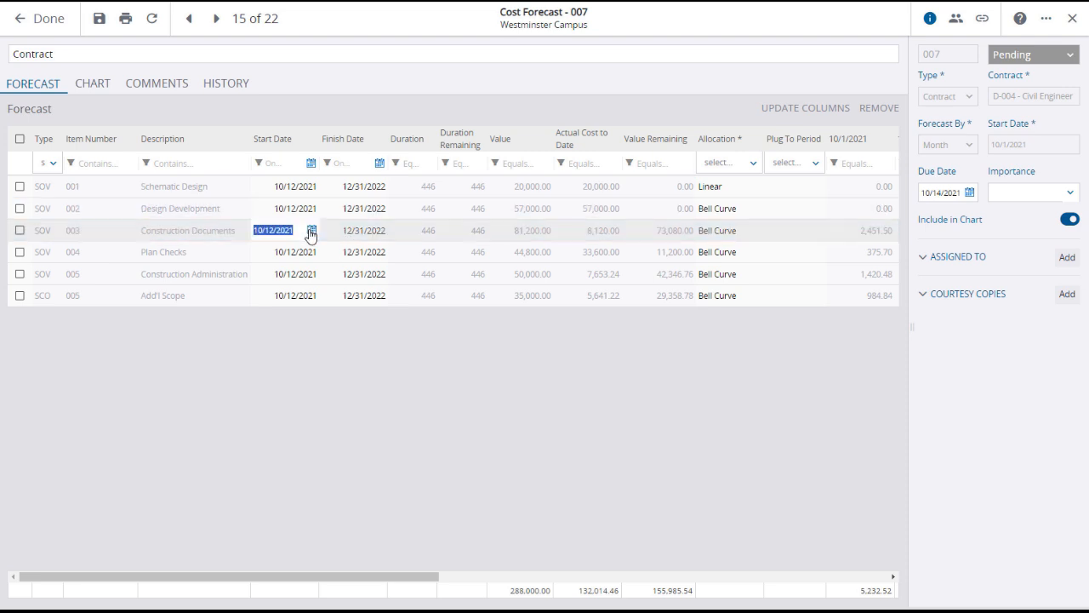
left_click(360, 235)
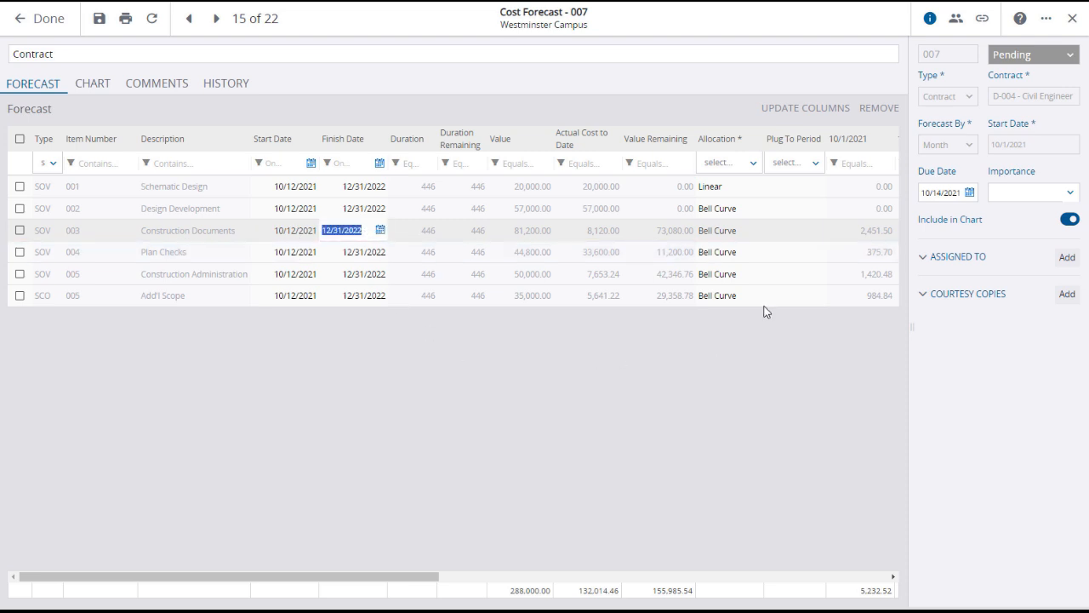
left_click(737, 238)
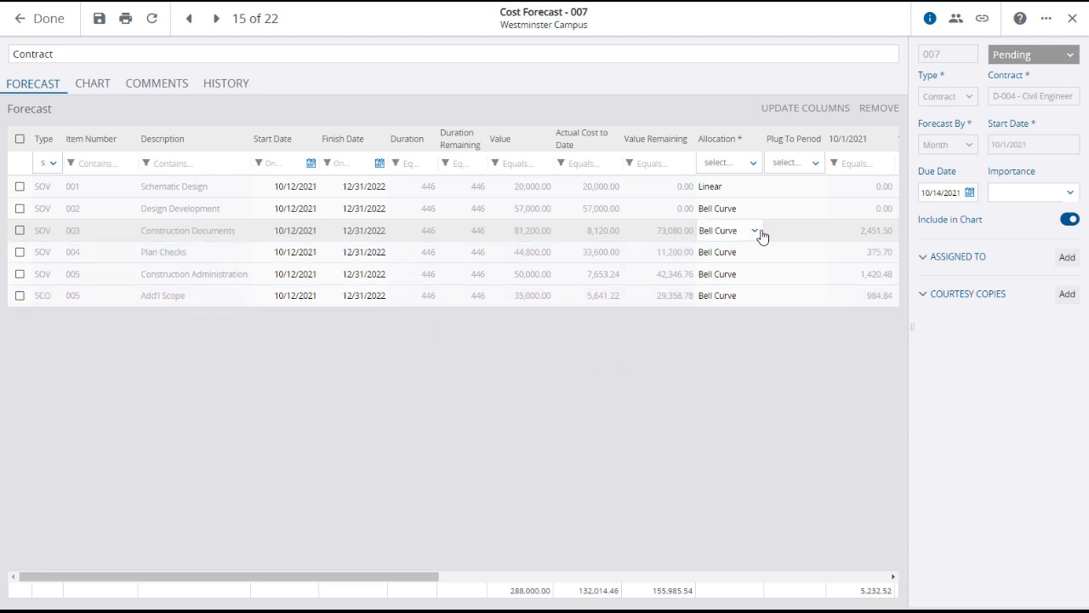
left_click(760, 239)
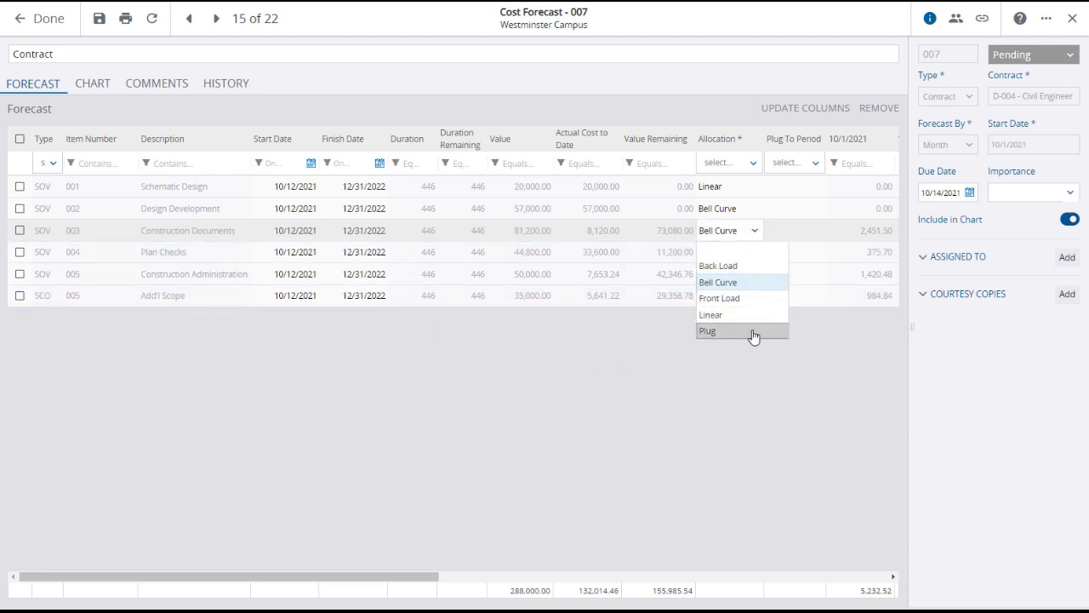
left_click(760, 414)
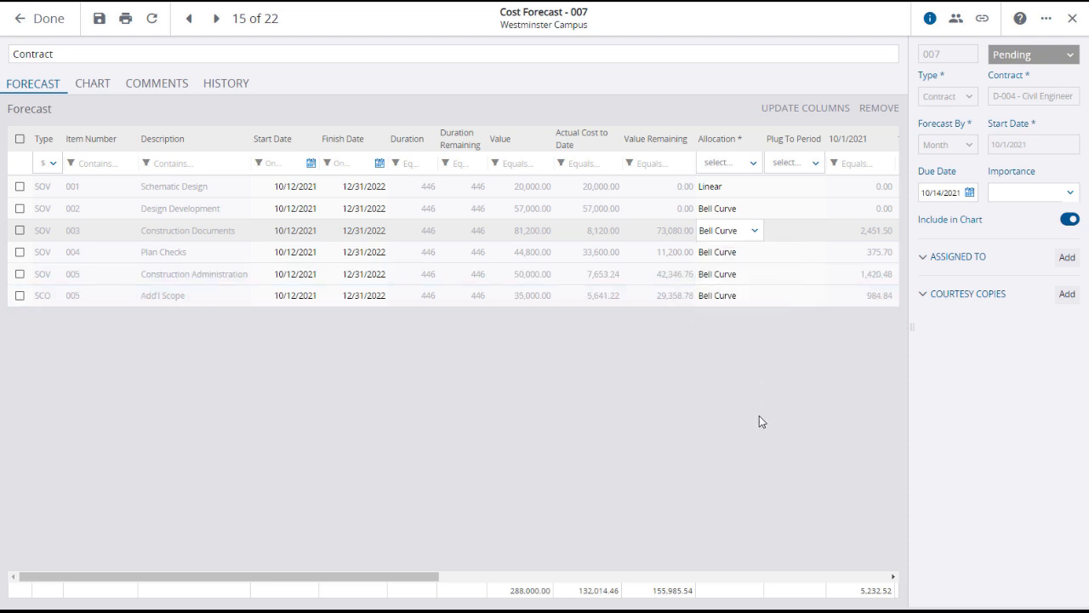
Step: Review forecast 007's monthly values, chart, comment area with its link options, and change history
left_click_drag(342, 577, 730, 608)
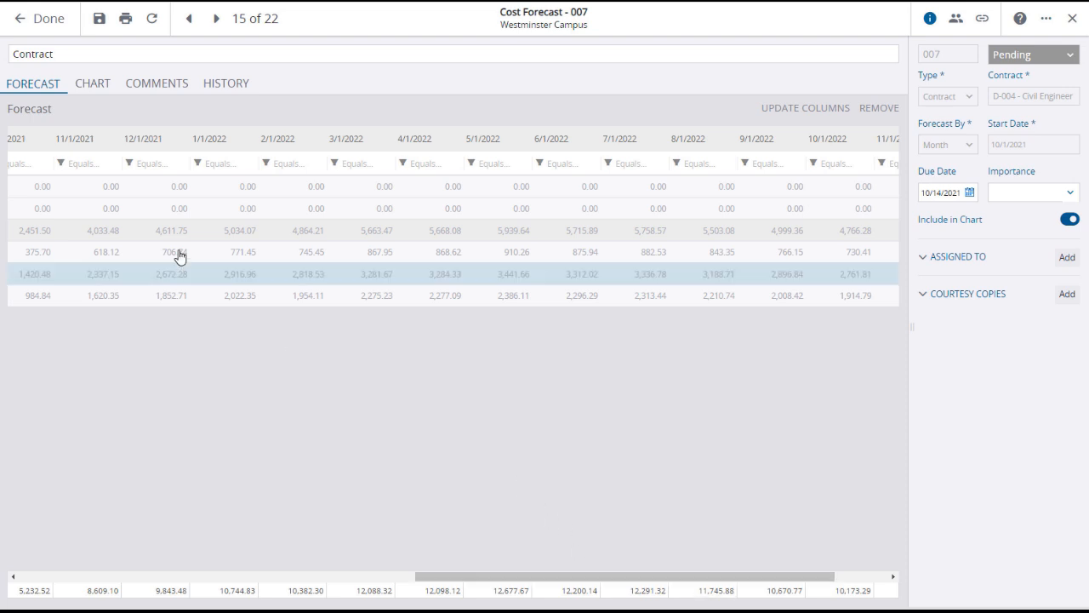
left_click(95, 87)
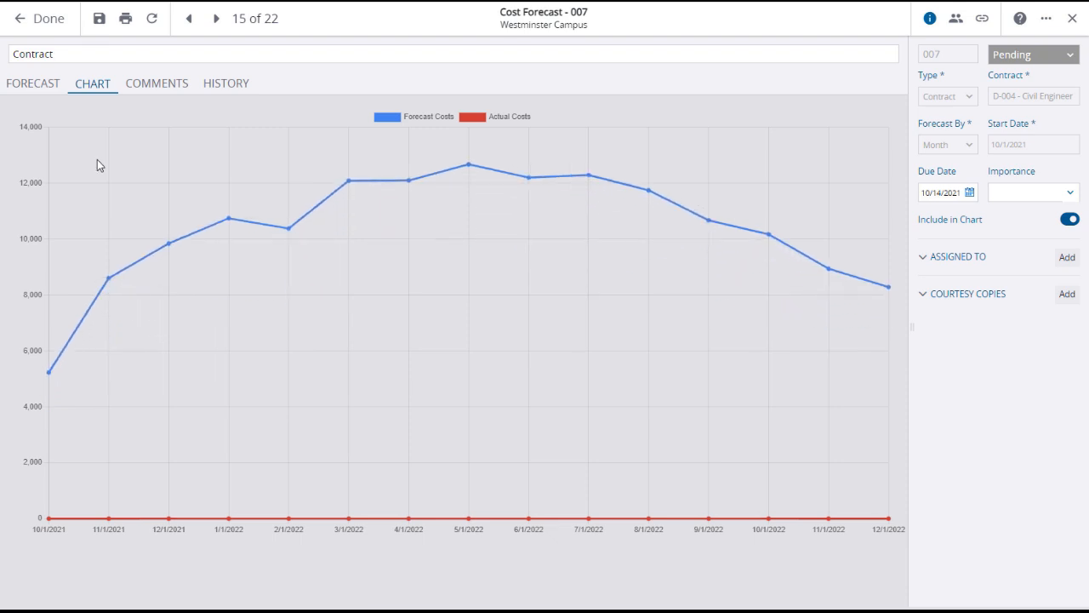
left_click(168, 91)
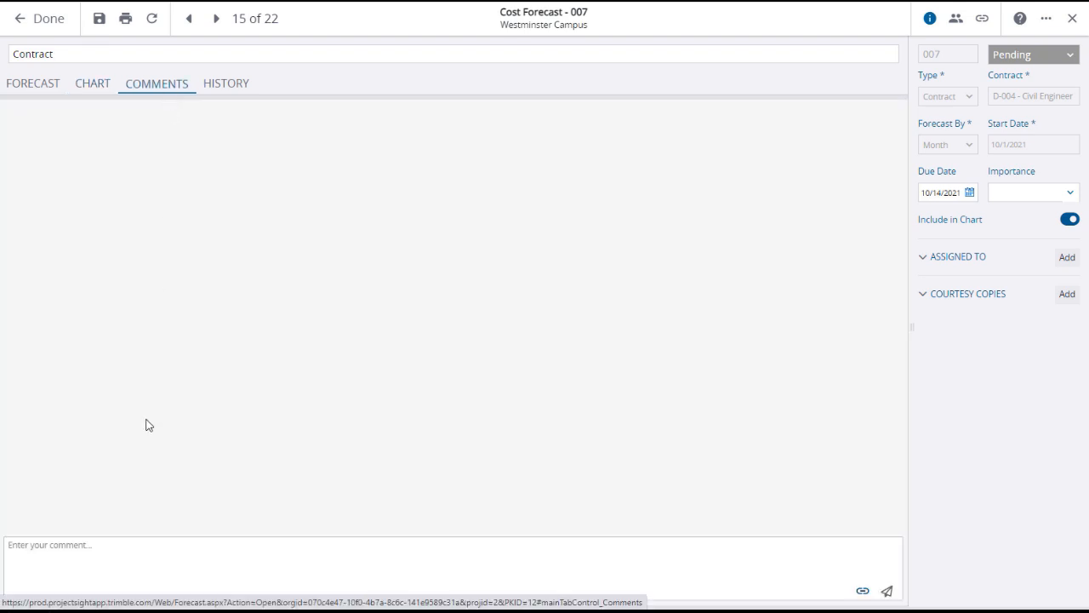
left_click(123, 543)
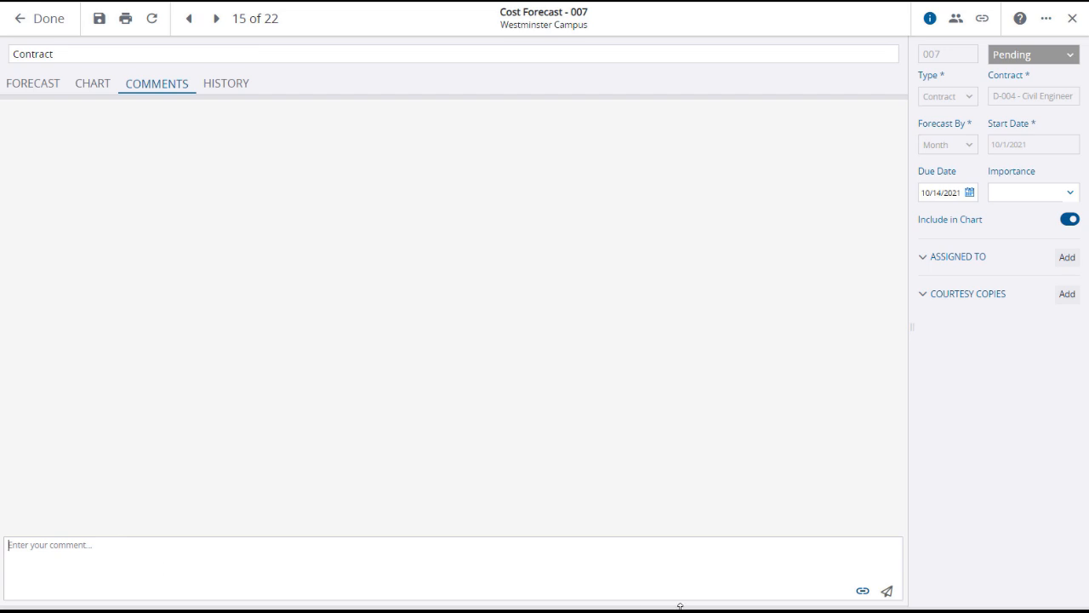
left_click(863, 590)
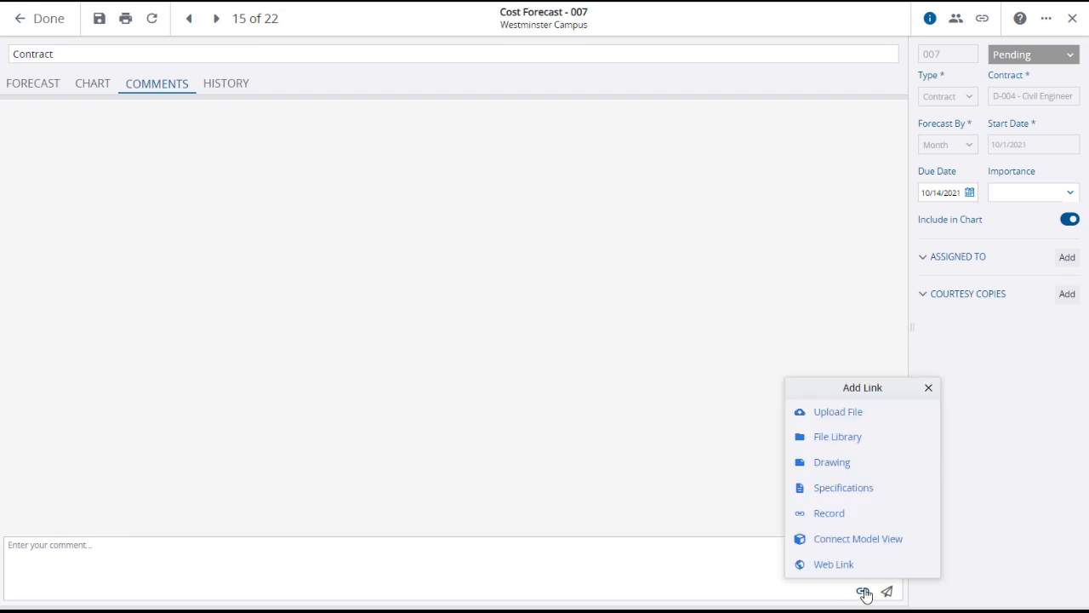
left_click(929, 387)
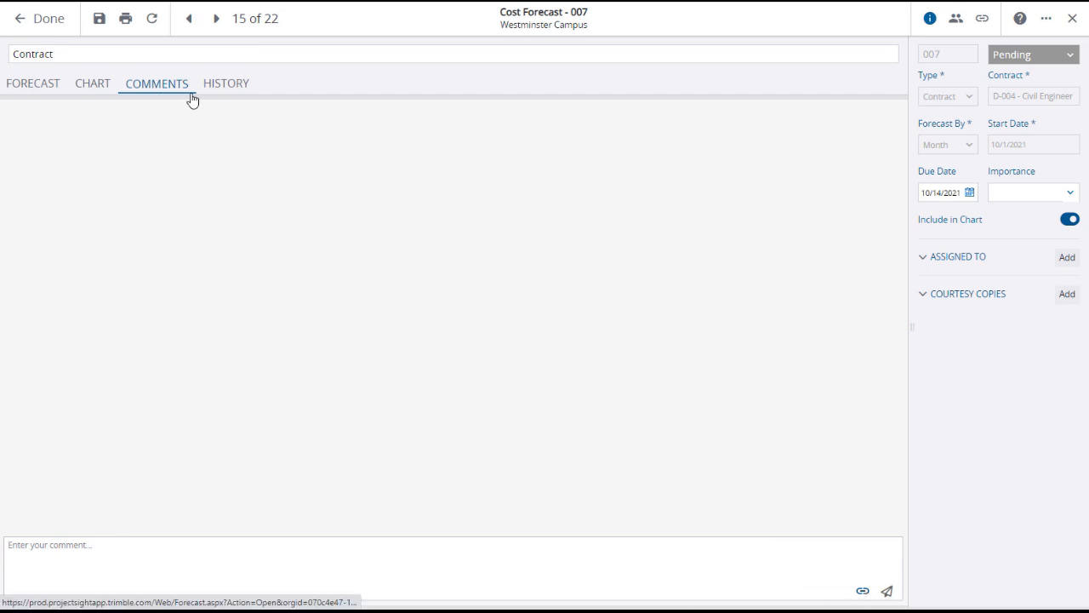
left_click(225, 90)
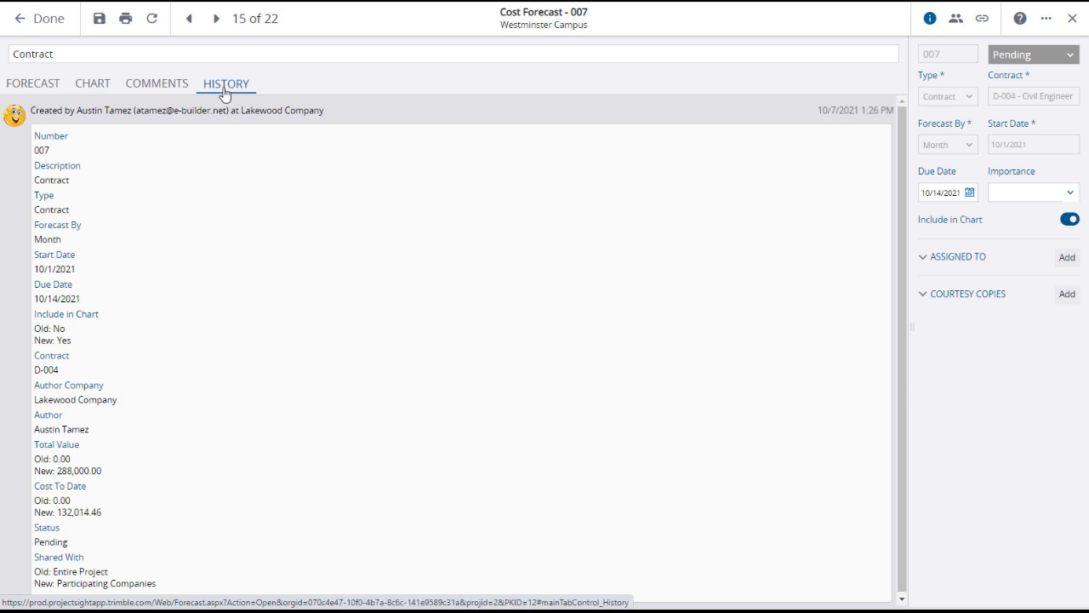
left_click(91, 84)
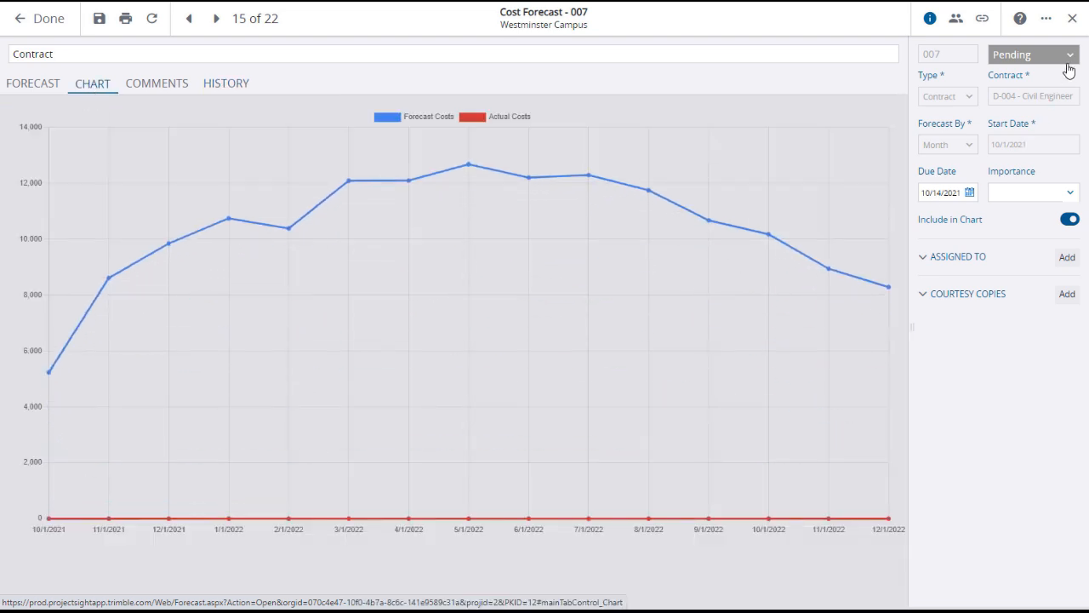
Step: Examine the status choices and assignable contacts for forecast 007, and return to the cost forecast list
left_click(1070, 58)
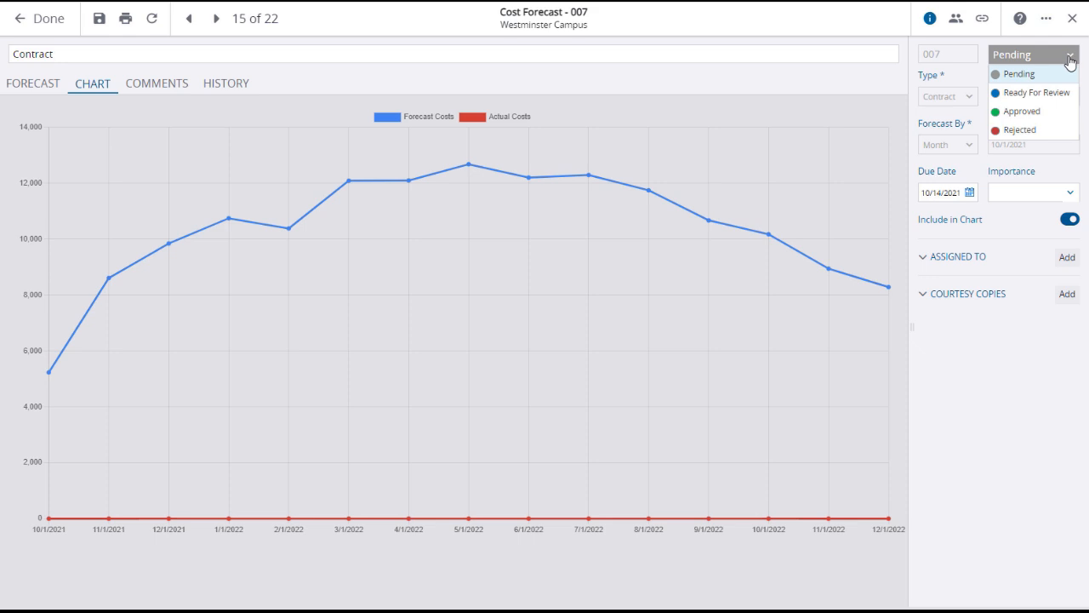
left_click(907, 144)
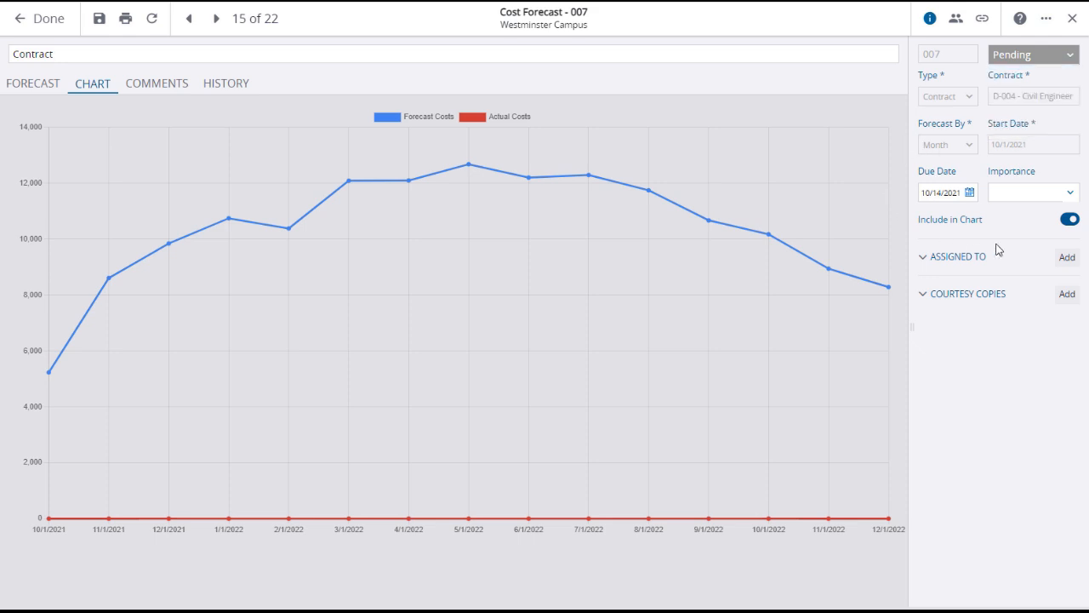
left_click(1067, 260)
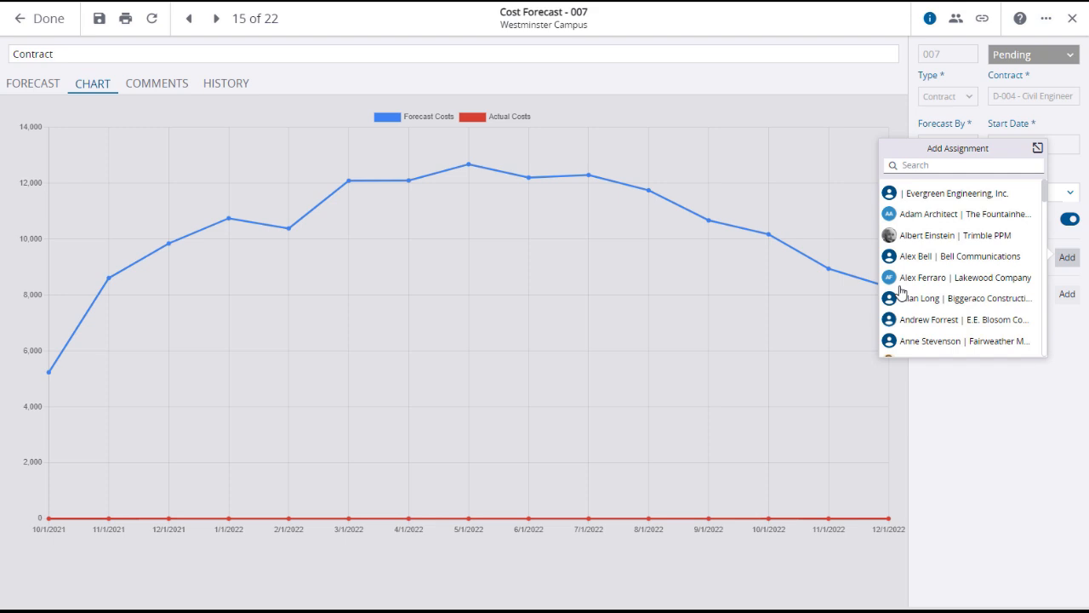
left_click(865, 328)
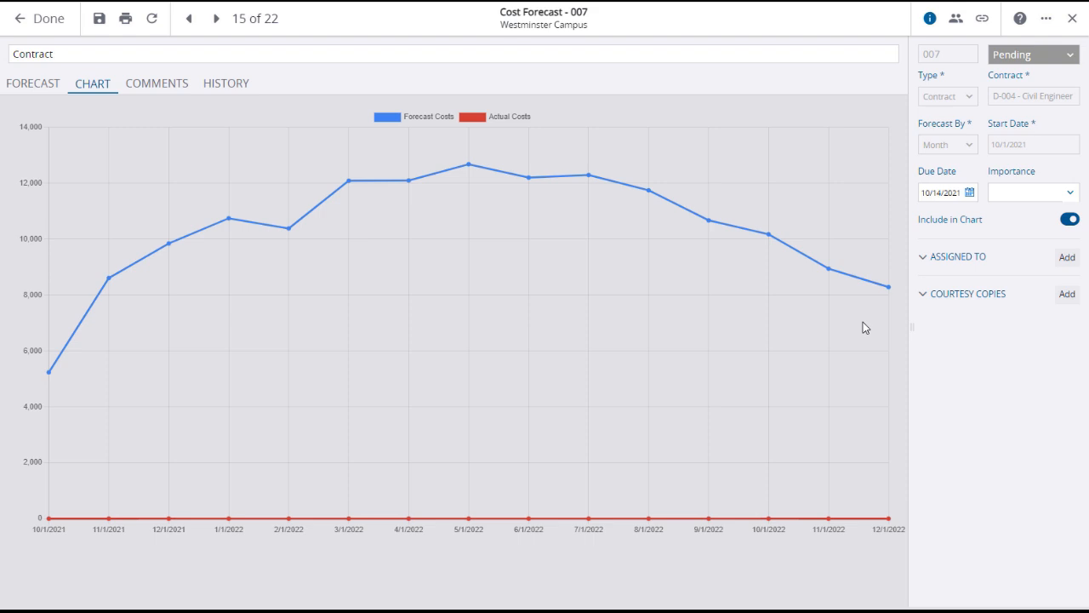
left_click(53, 27)
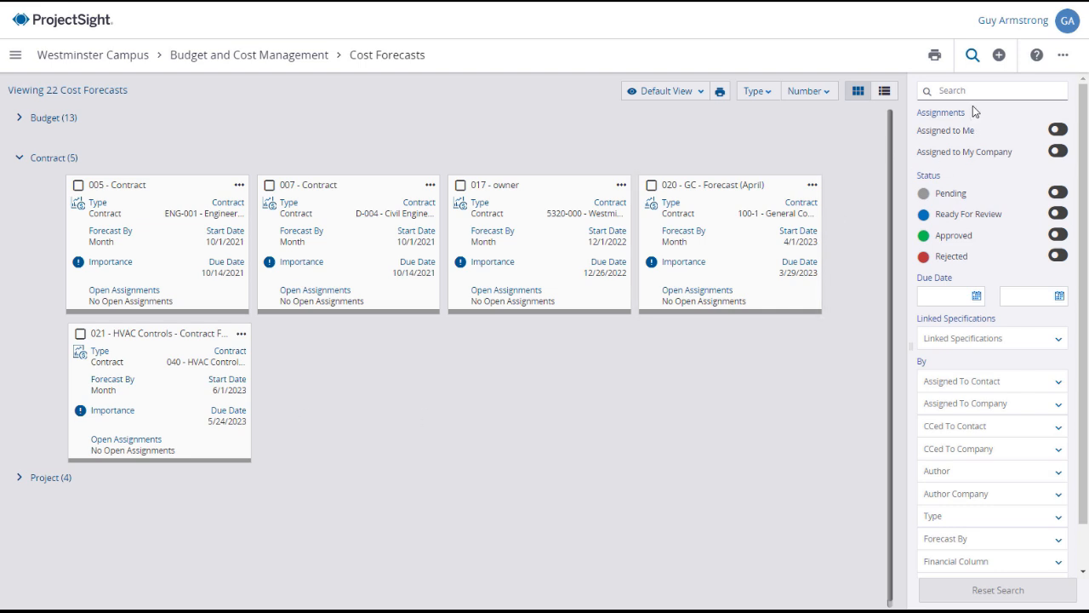
Step: Start a cost forecast described "Budget Projected Cost Forecast 20230815" with type Budget and financial column Projected Cost
left_click(1000, 56)
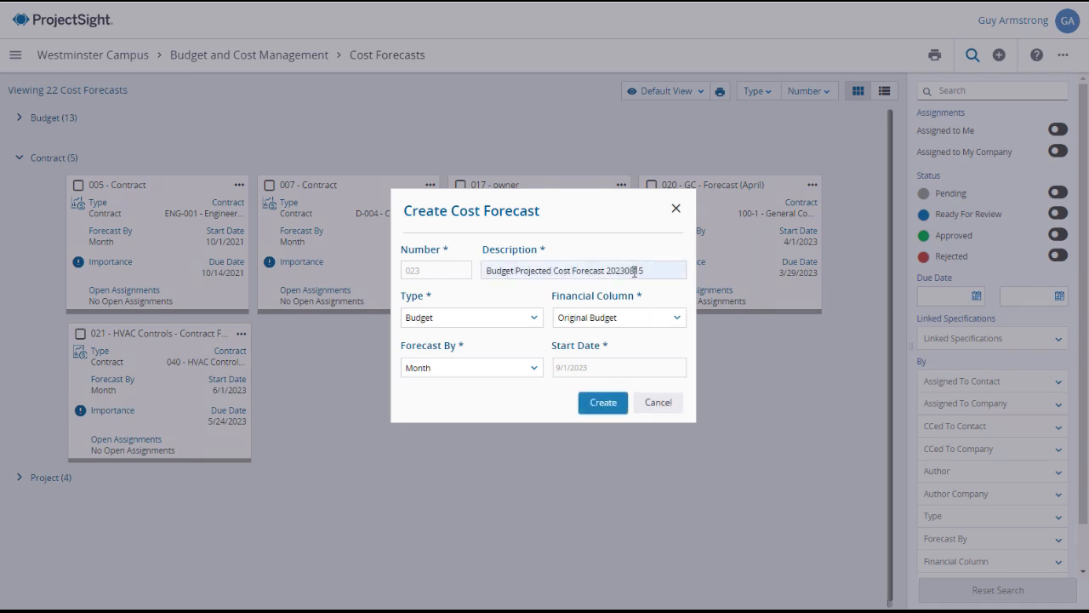
left_click(534, 322)
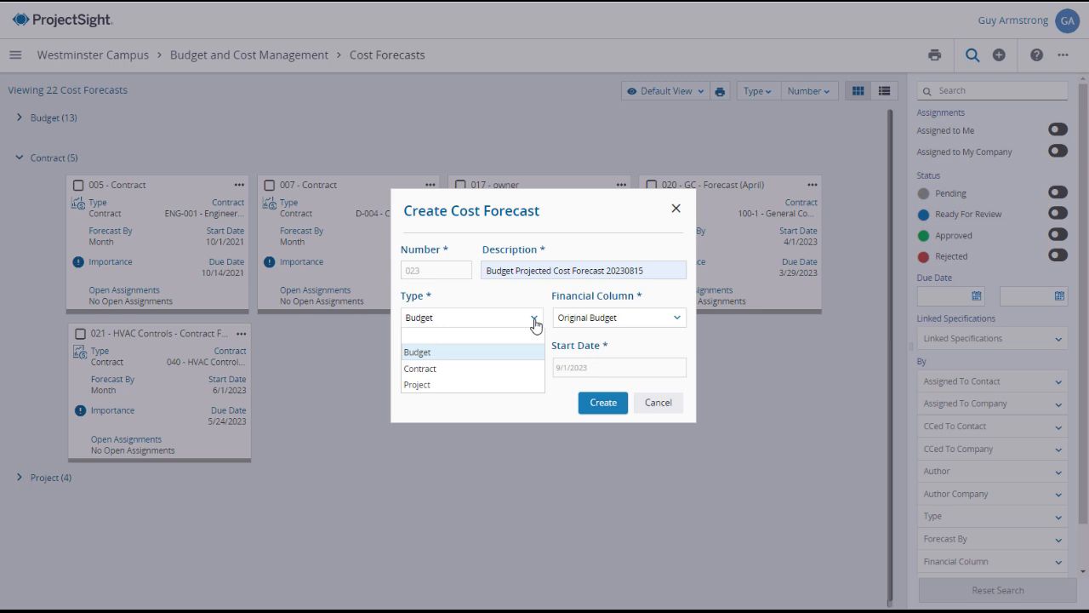
left_click(467, 353)
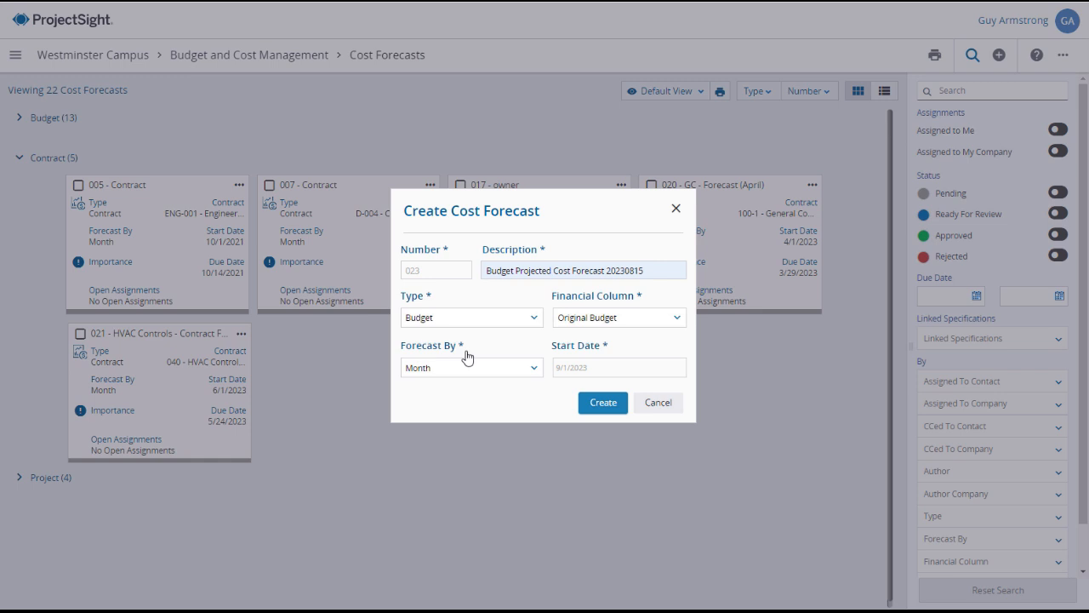
left_click(674, 322)
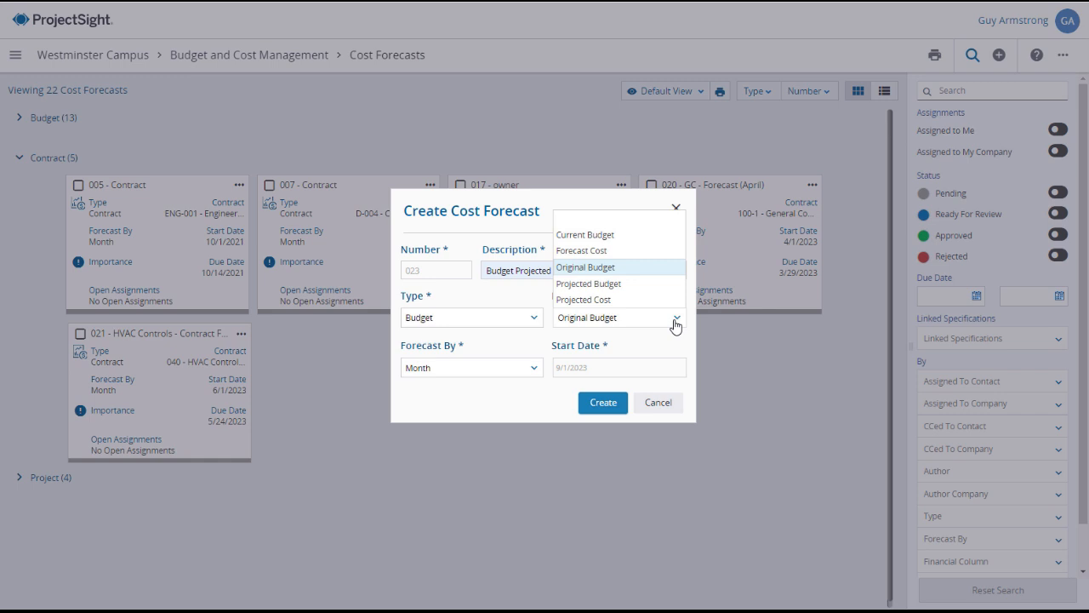
left_click(599, 302)
Step: Switch the new forecast's type to Contract, look through the selectable contracts, and restore the type to Budget
left_click(533, 323)
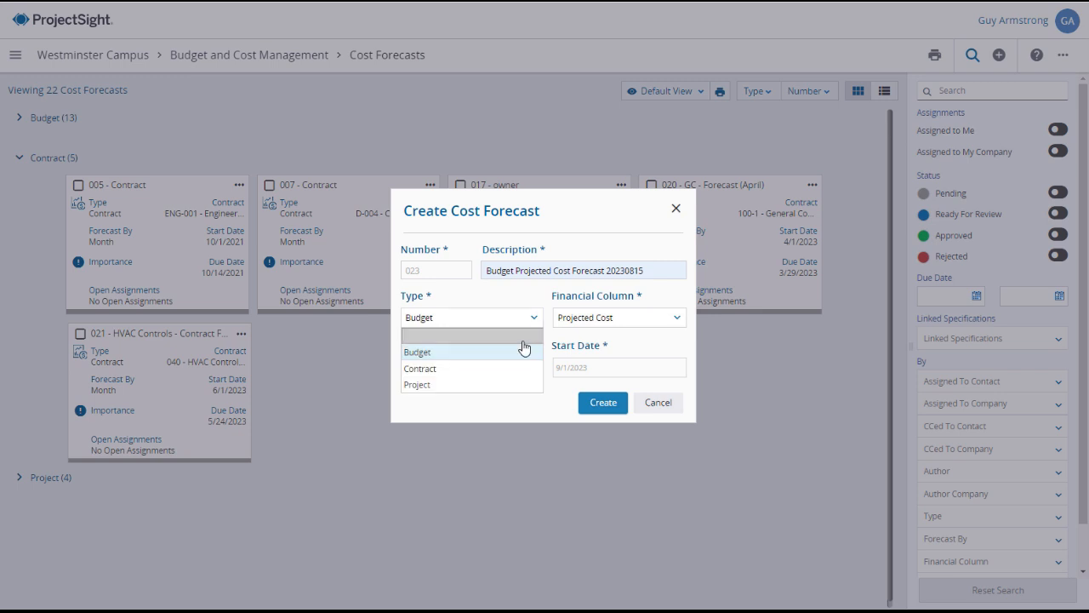
left_click(508, 369)
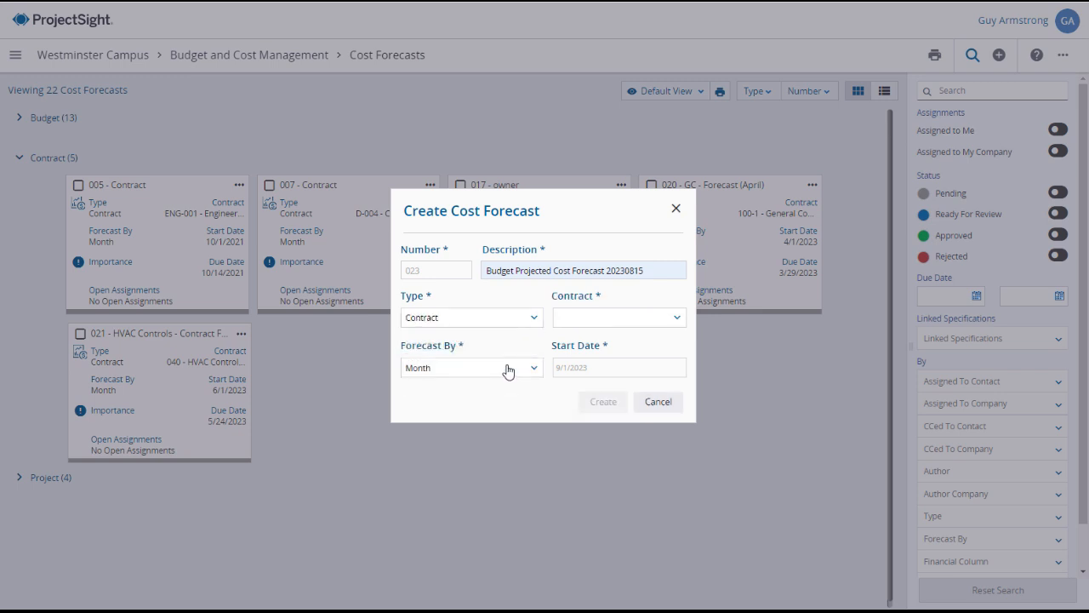
left_click(680, 323)
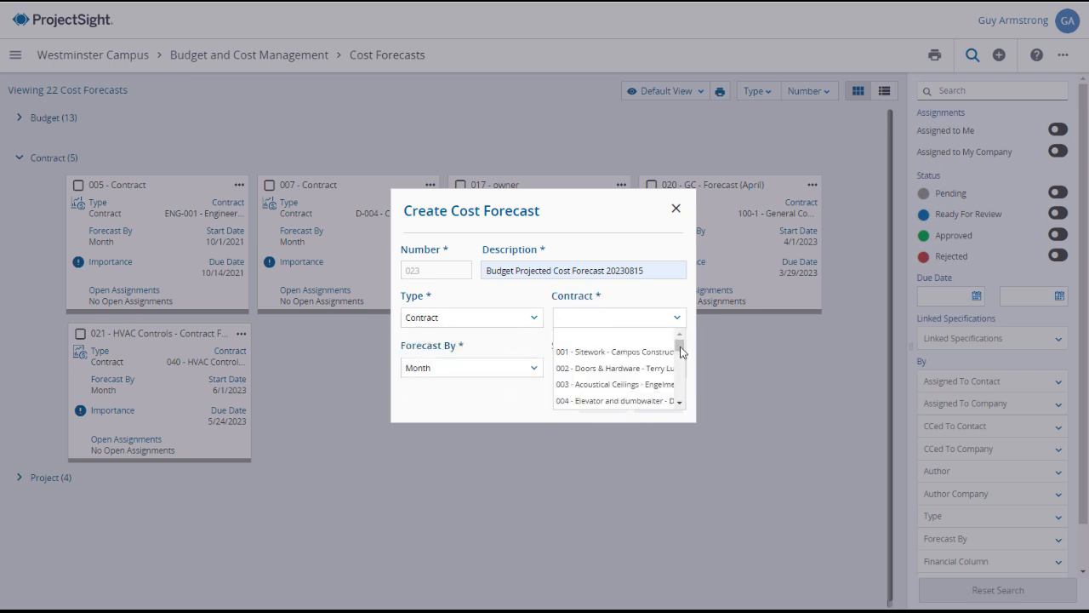
left_click_drag(678, 348, 680, 377)
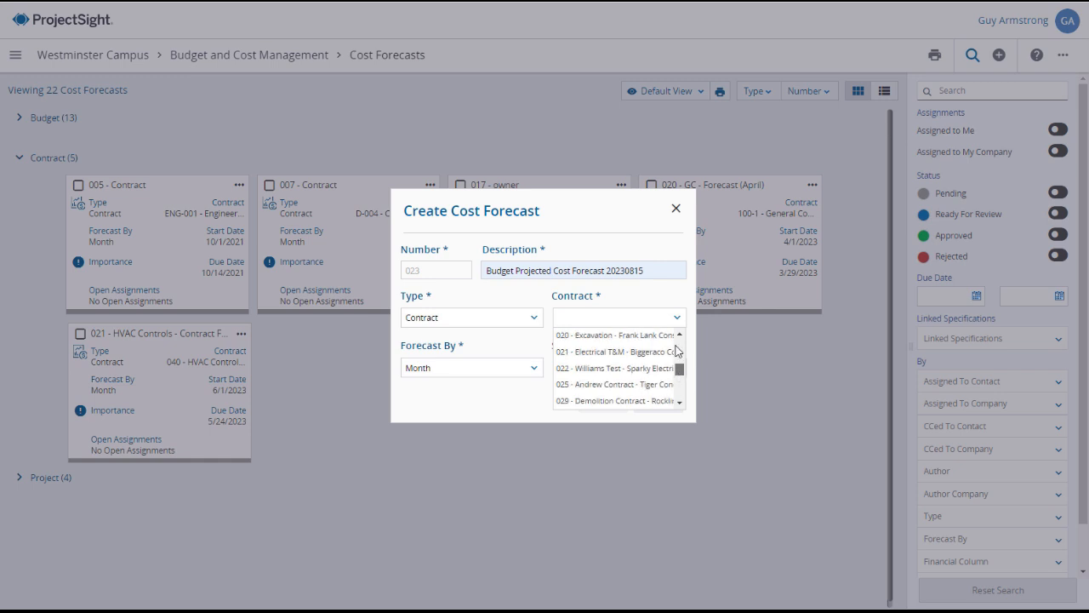
left_click(664, 296)
left_click(526, 319)
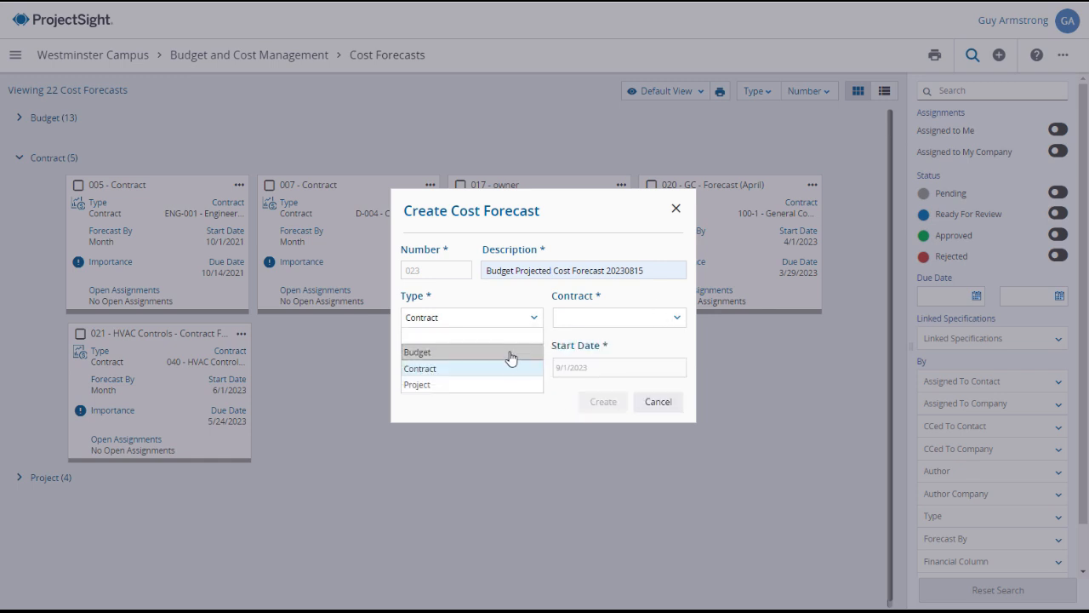
left_click(508, 353)
Step: Try Period as the Forecast By option, set it back to Month, and create the cost forecast
left_click(535, 372)
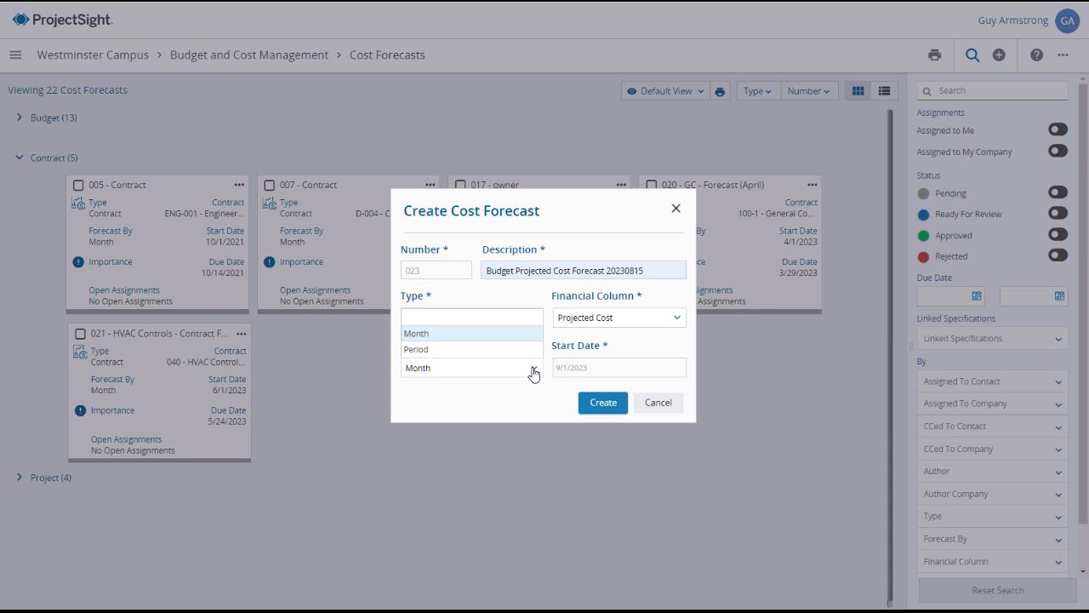
left_click(461, 350)
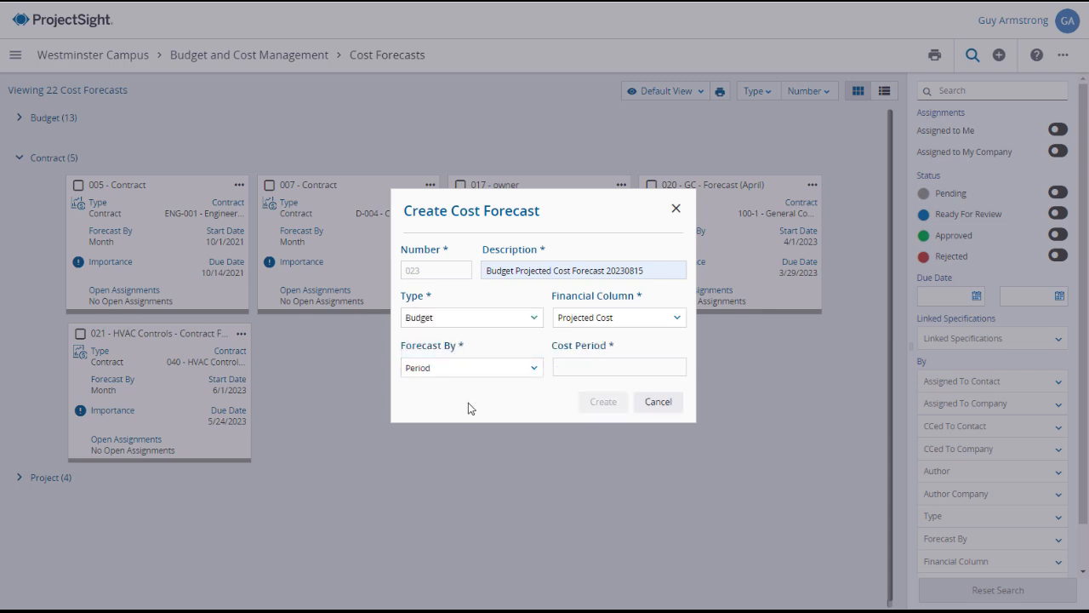
left_click(535, 371)
left_click(478, 334)
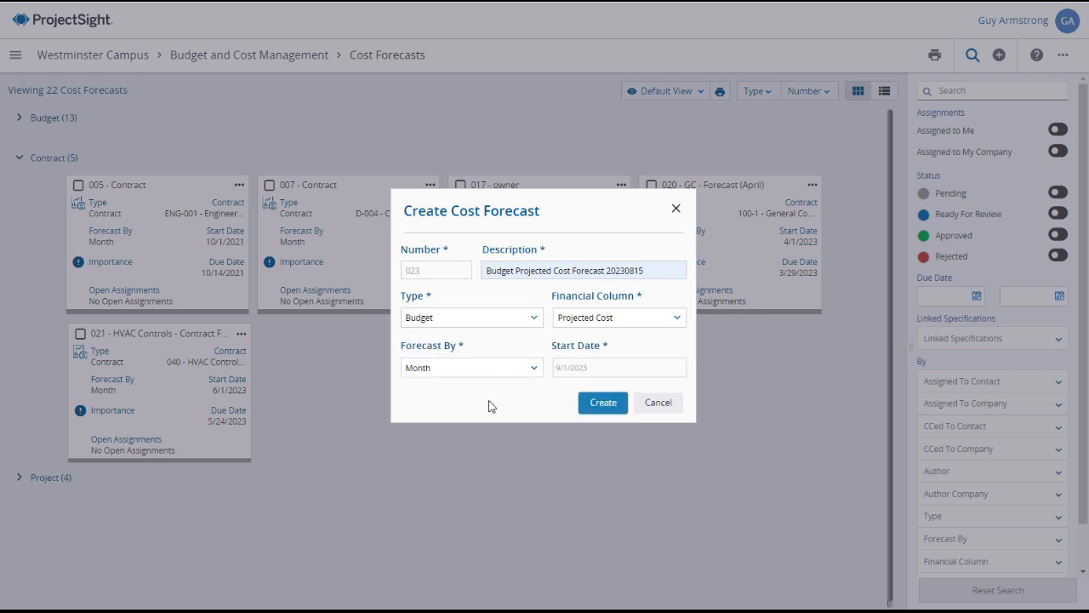
left_click(613, 404)
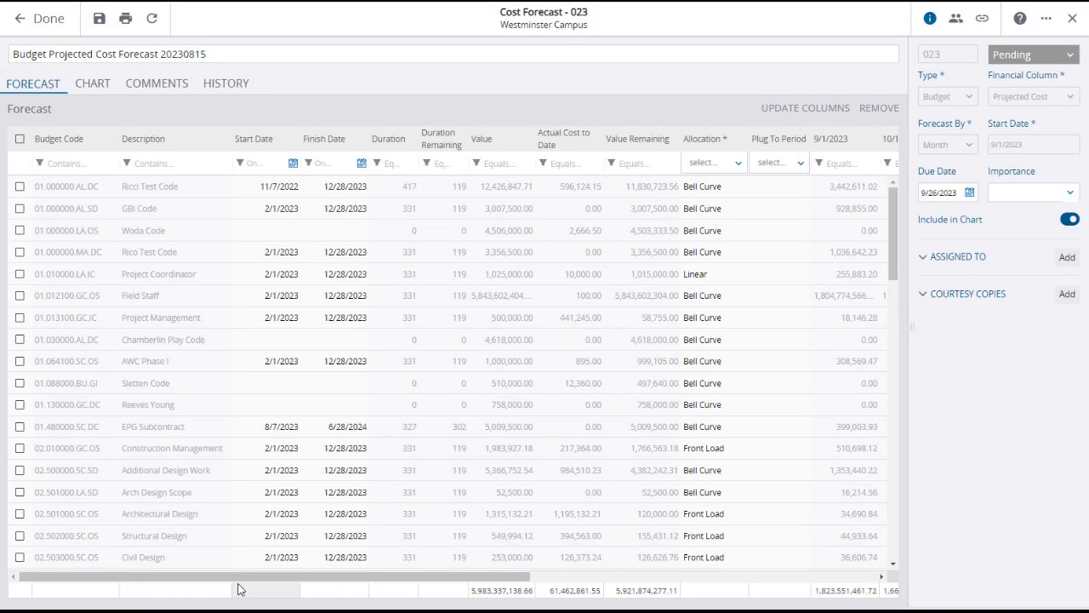
Step: Review forecast 023's budget code values, cost chart, comment area with its link options, and change history, ending at the forecast table
left_click_drag(238, 586, 212, 572)
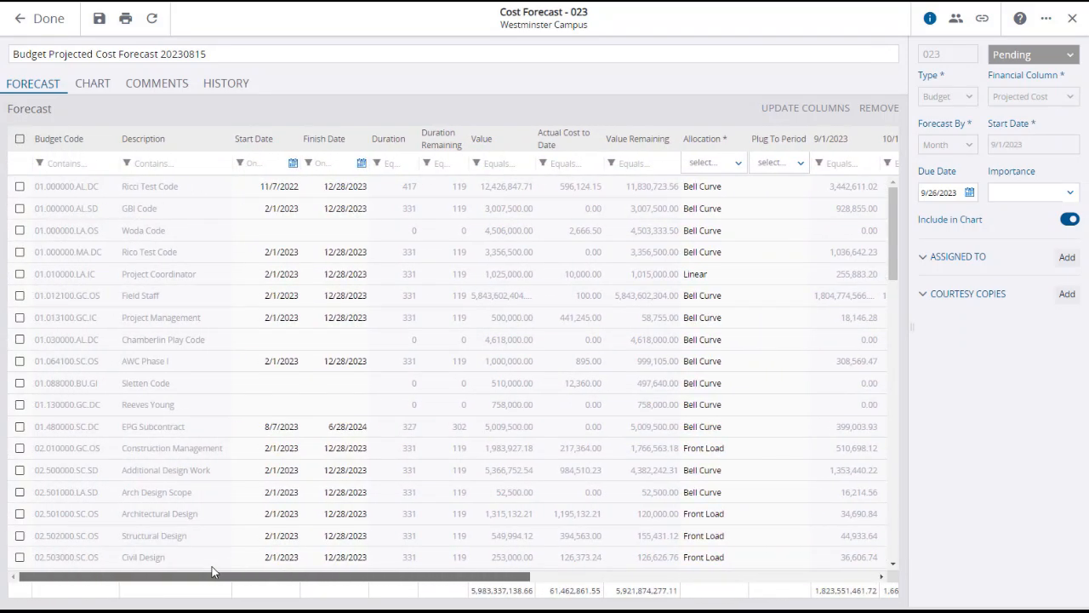
left_click(95, 90)
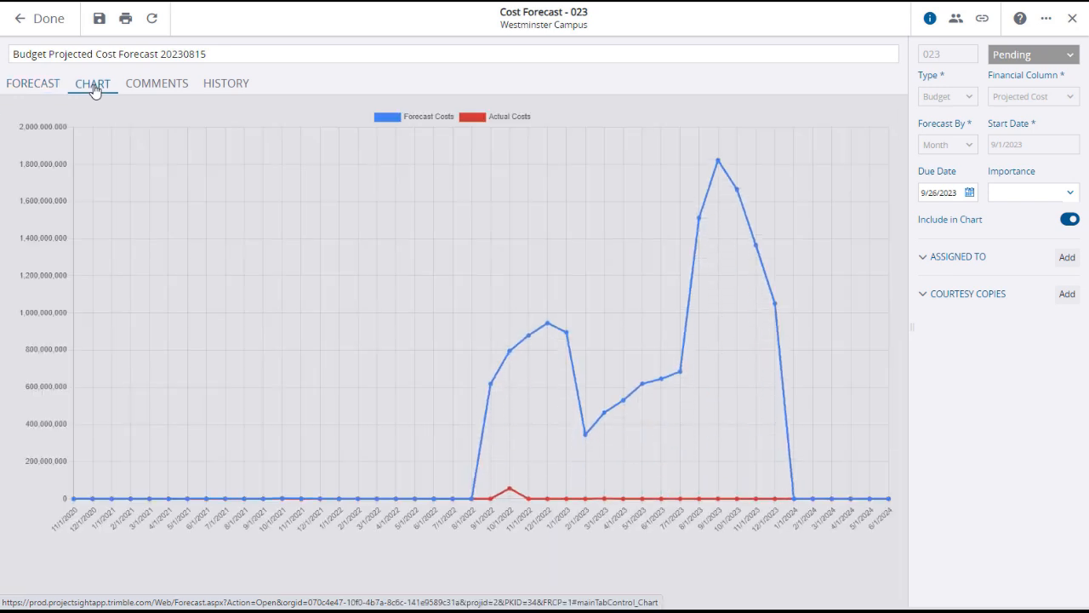
left_click(158, 90)
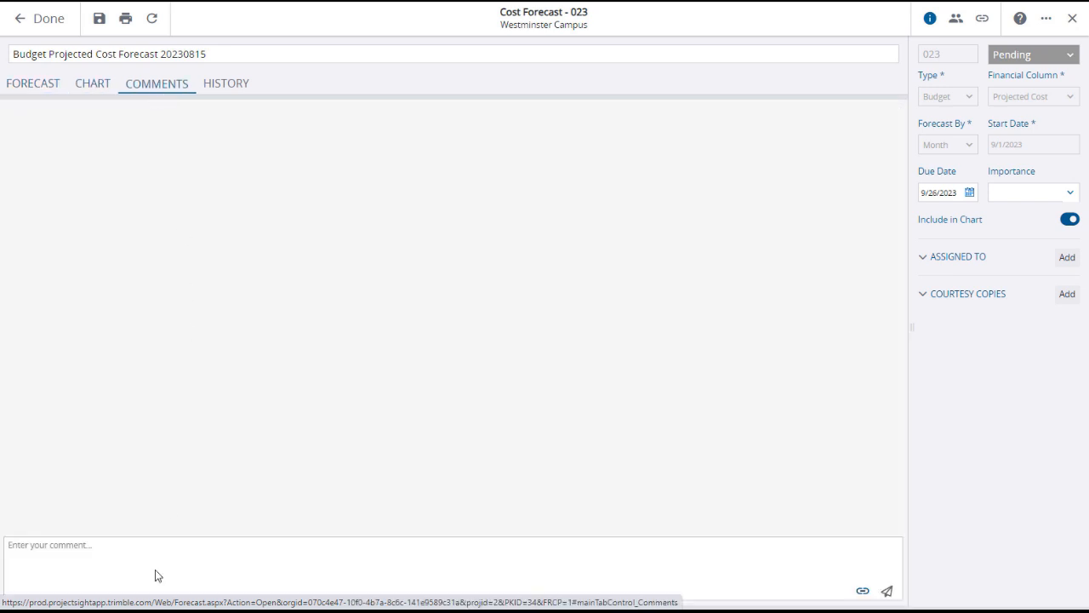
left_click(93, 558)
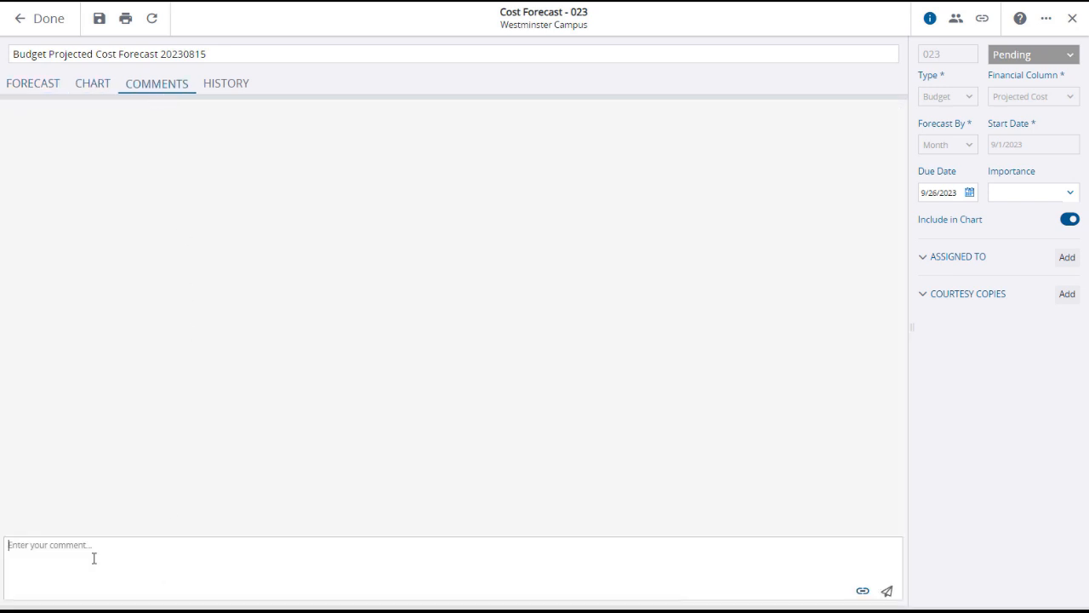
left_click(862, 591)
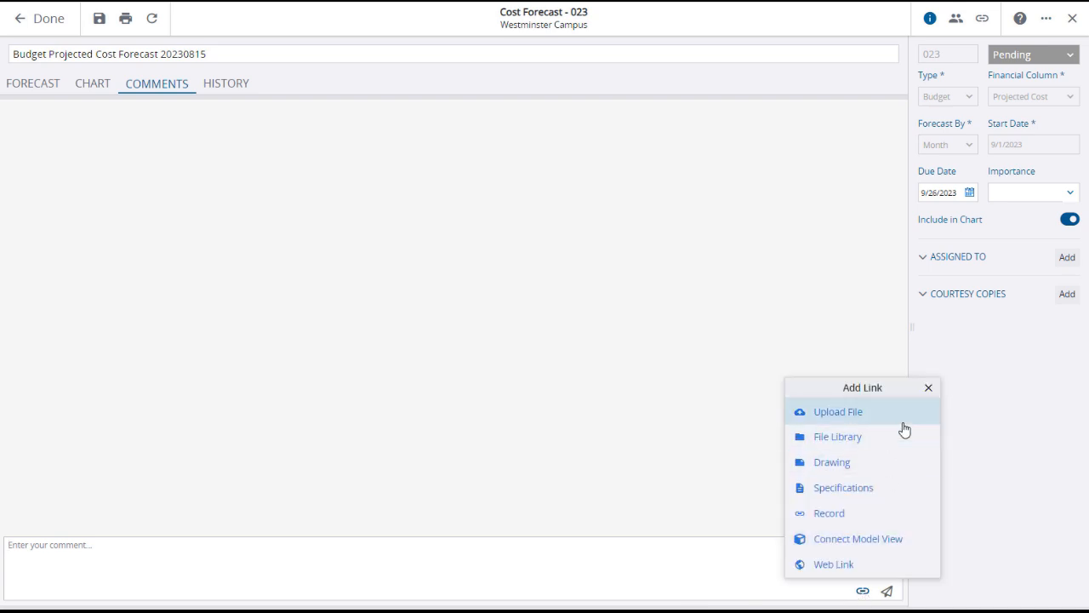
left_click(931, 389)
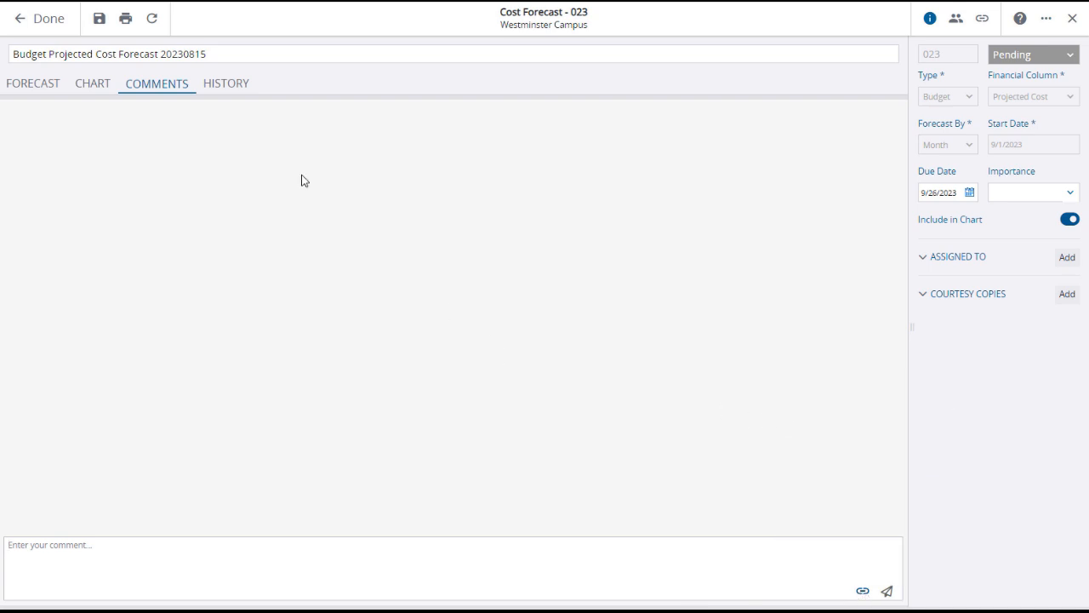
left_click(228, 92)
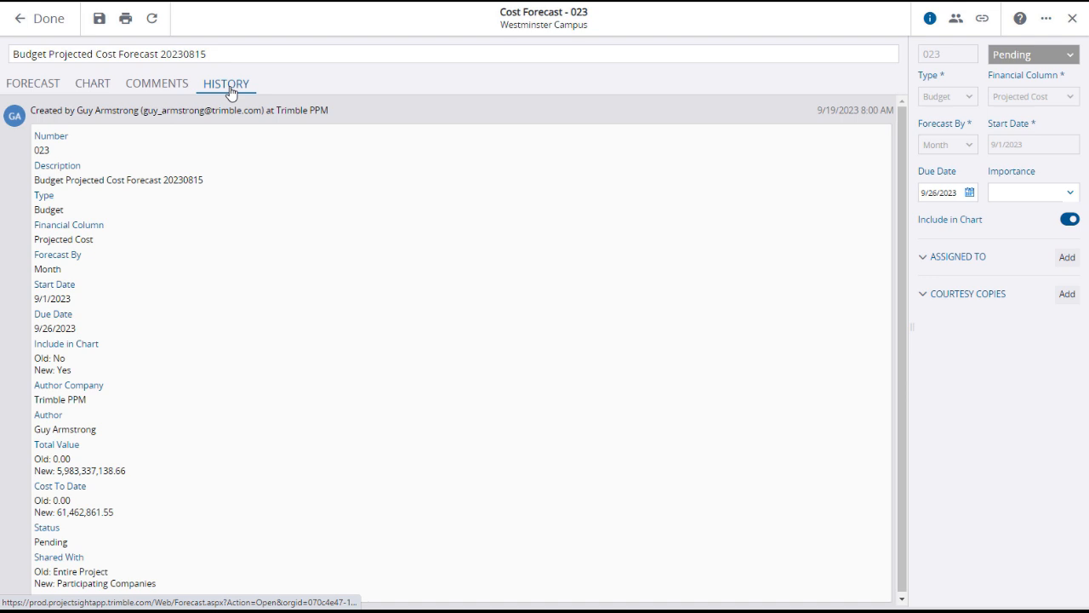
left_click(40, 91)
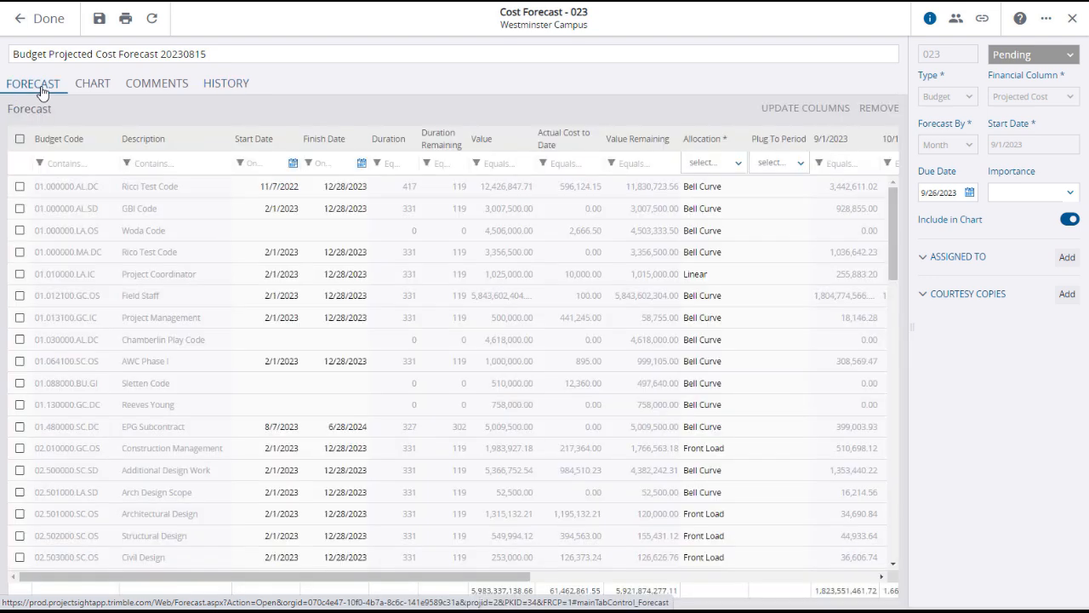
Step: Examine forecast 023's status choices and the option for assigning contacts, leaving both unchanged
left_click(1070, 57)
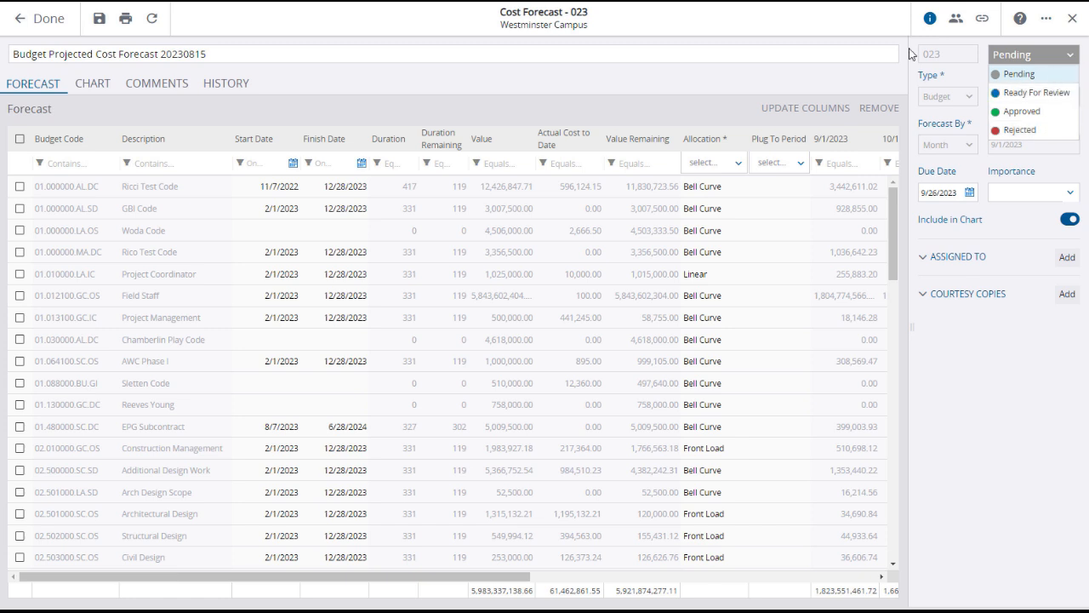
left_click(862, 80)
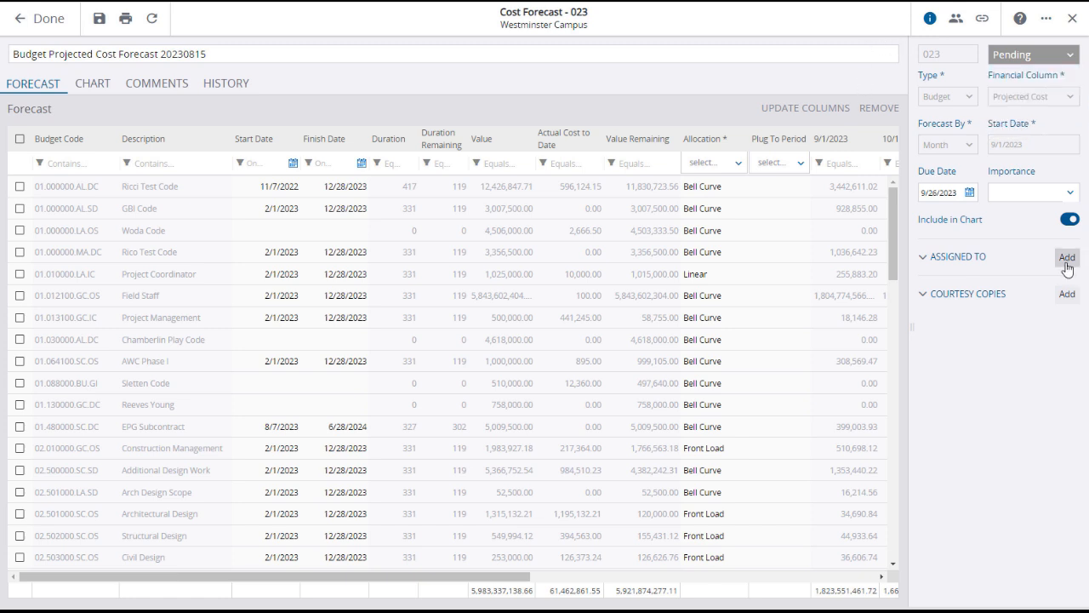
left_click(1067, 259)
left_click(1067, 259)
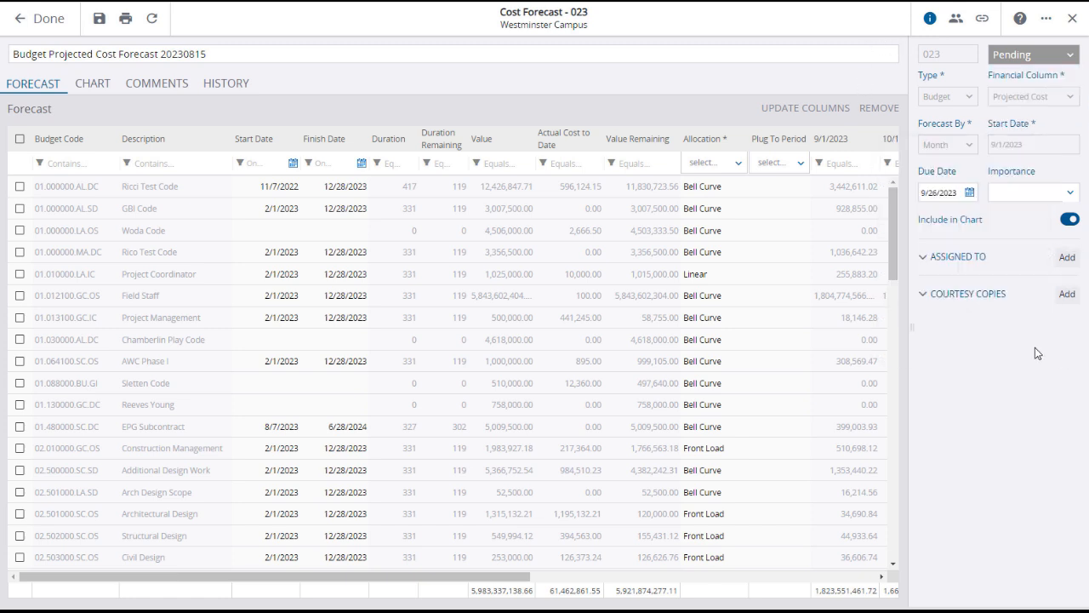